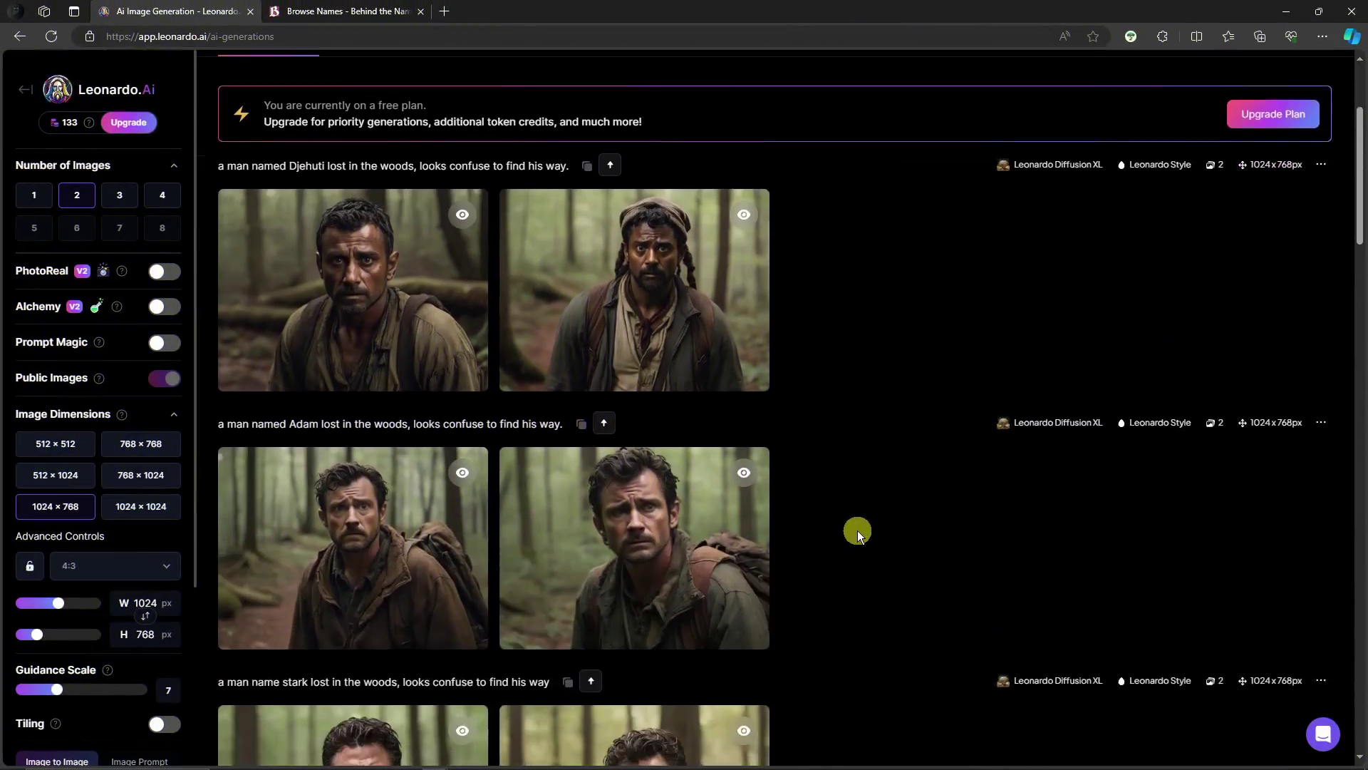
Browse the generation history, then select the 'man named Djehuti lost in the woods' prompt
scroll(858, 530, "up", 5)
scroll(857, 531, "down", 1)
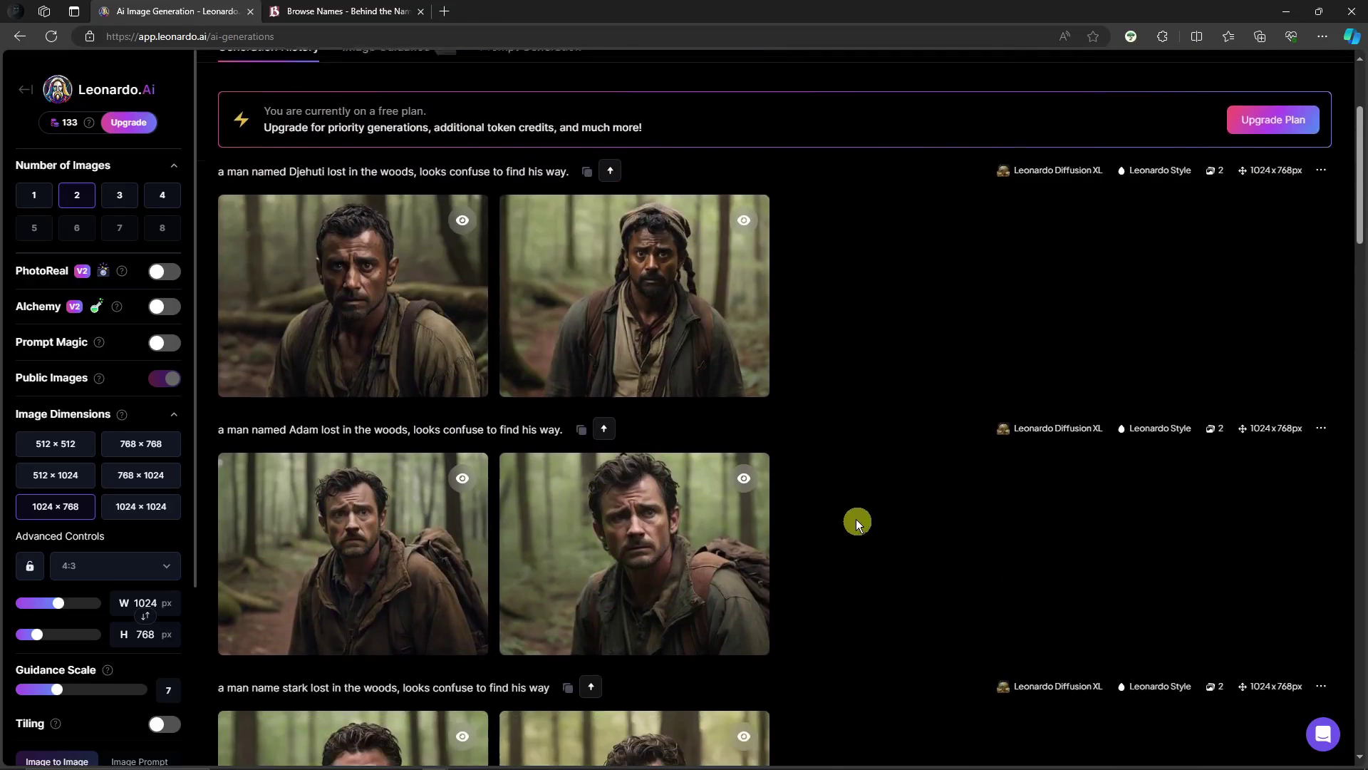
scroll(629, 367, "down", 6)
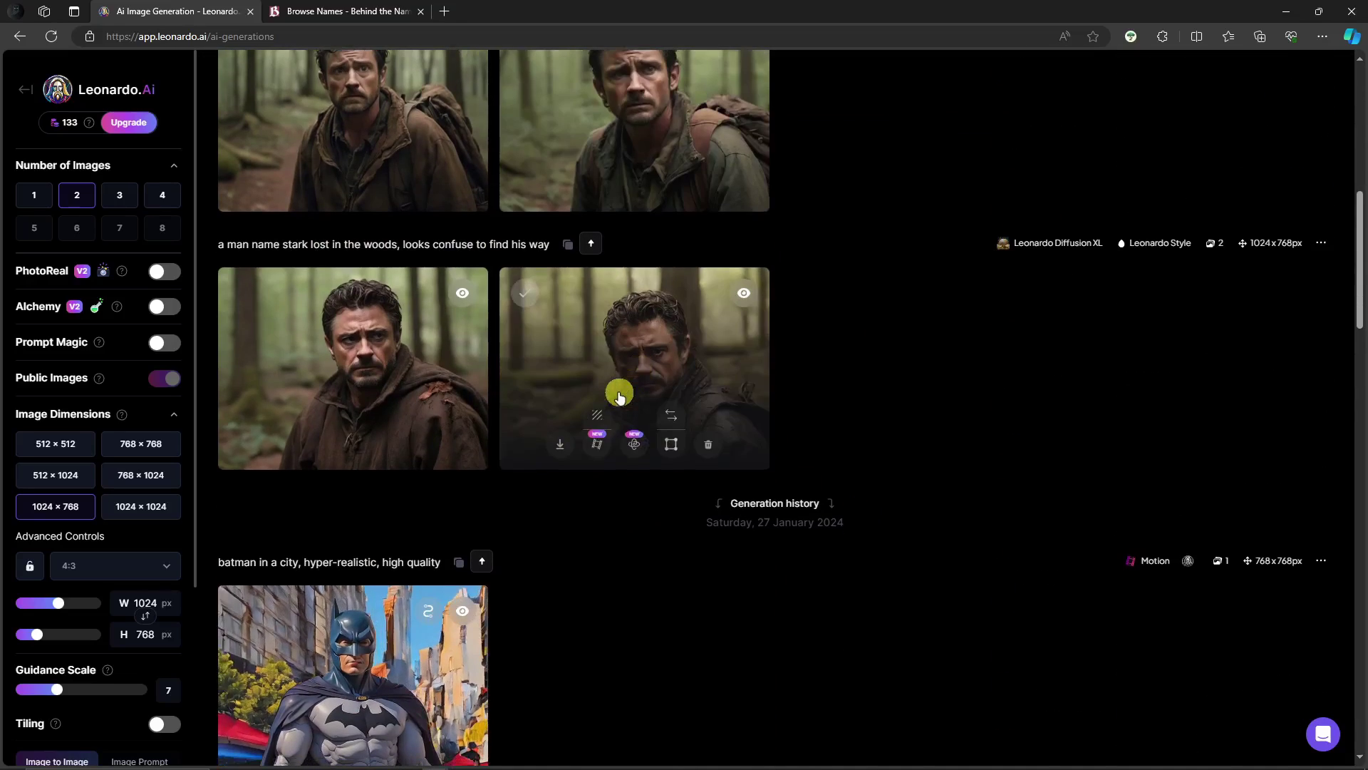
scroll(620, 391, "down", 8)
scroll(473, 446, "down", 3)
scroll(544, 458, "up", 15)
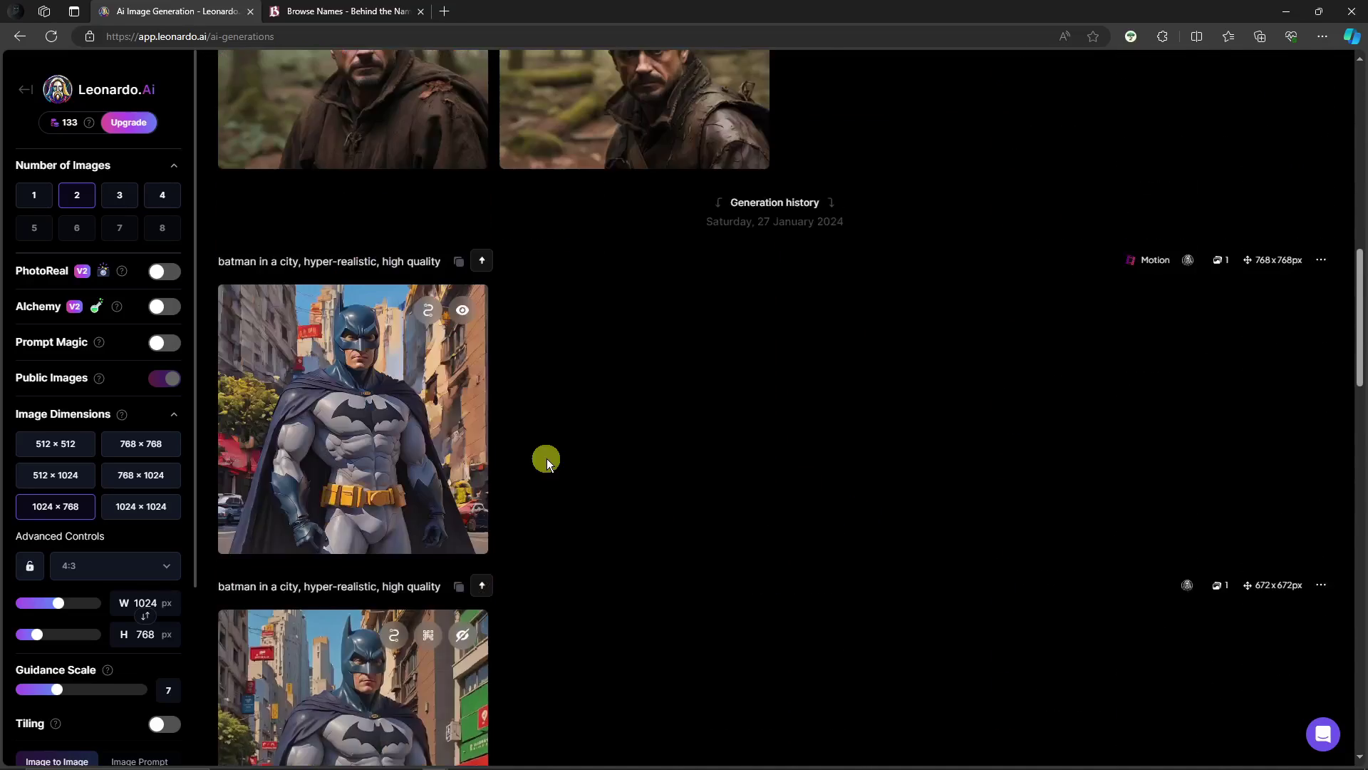
scroll(554, 460, "up", 3)
scroll(719, 465, "down", 3)
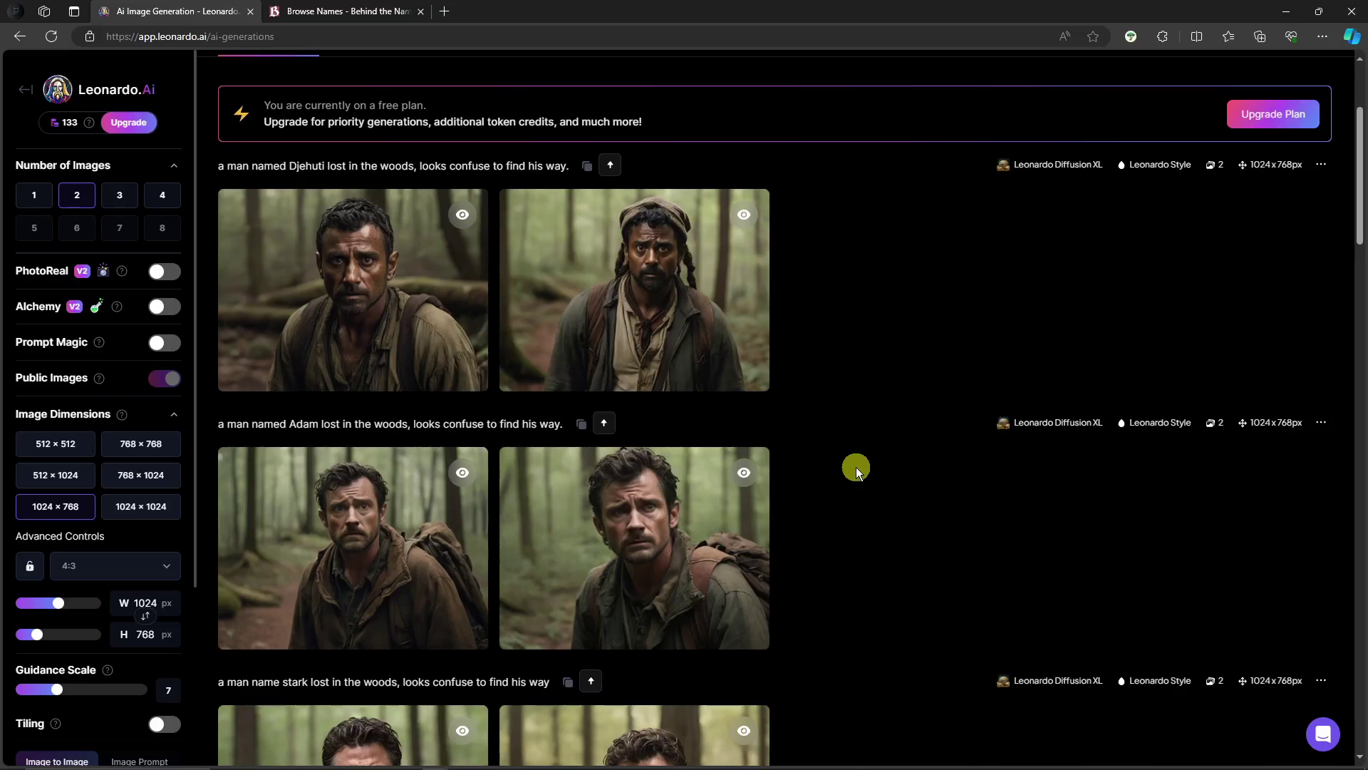
scroll(856, 467, "down", 3)
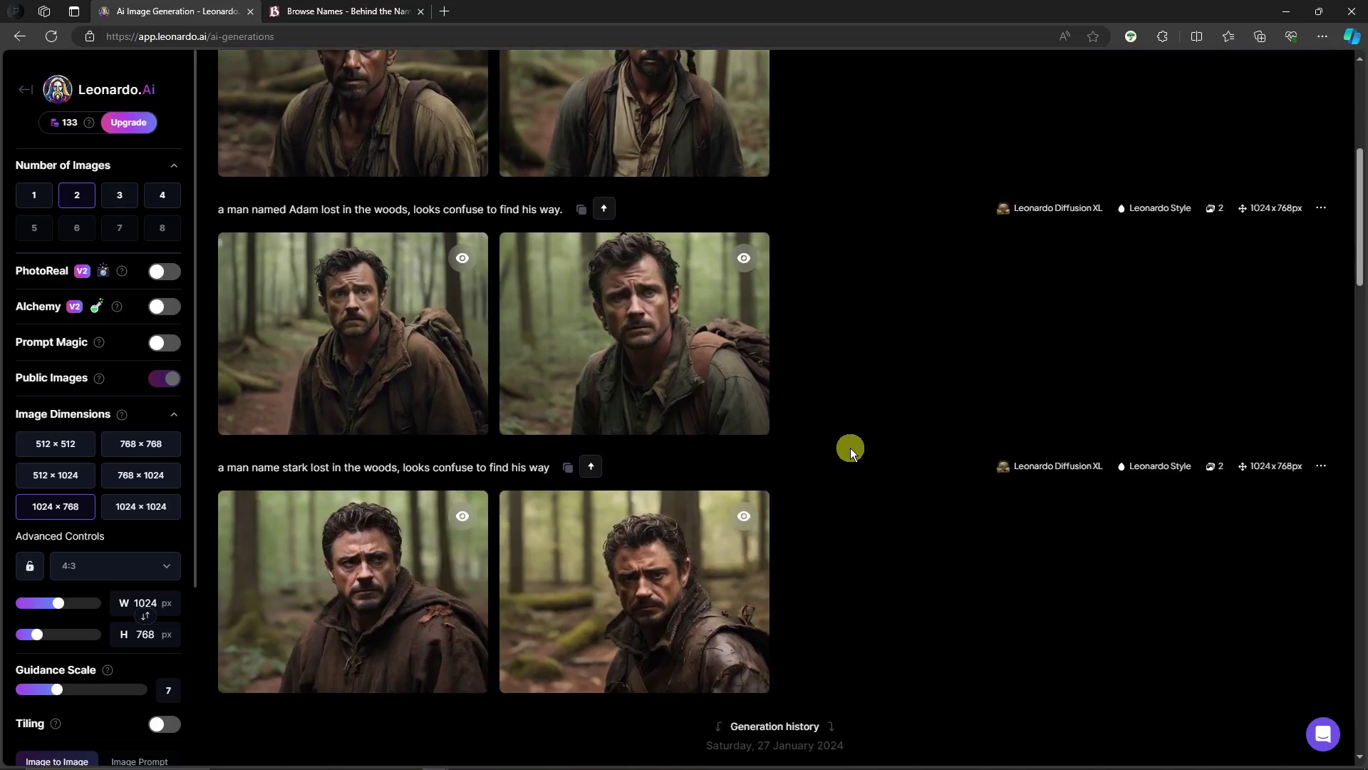
scroll(851, 453, "down", 8)
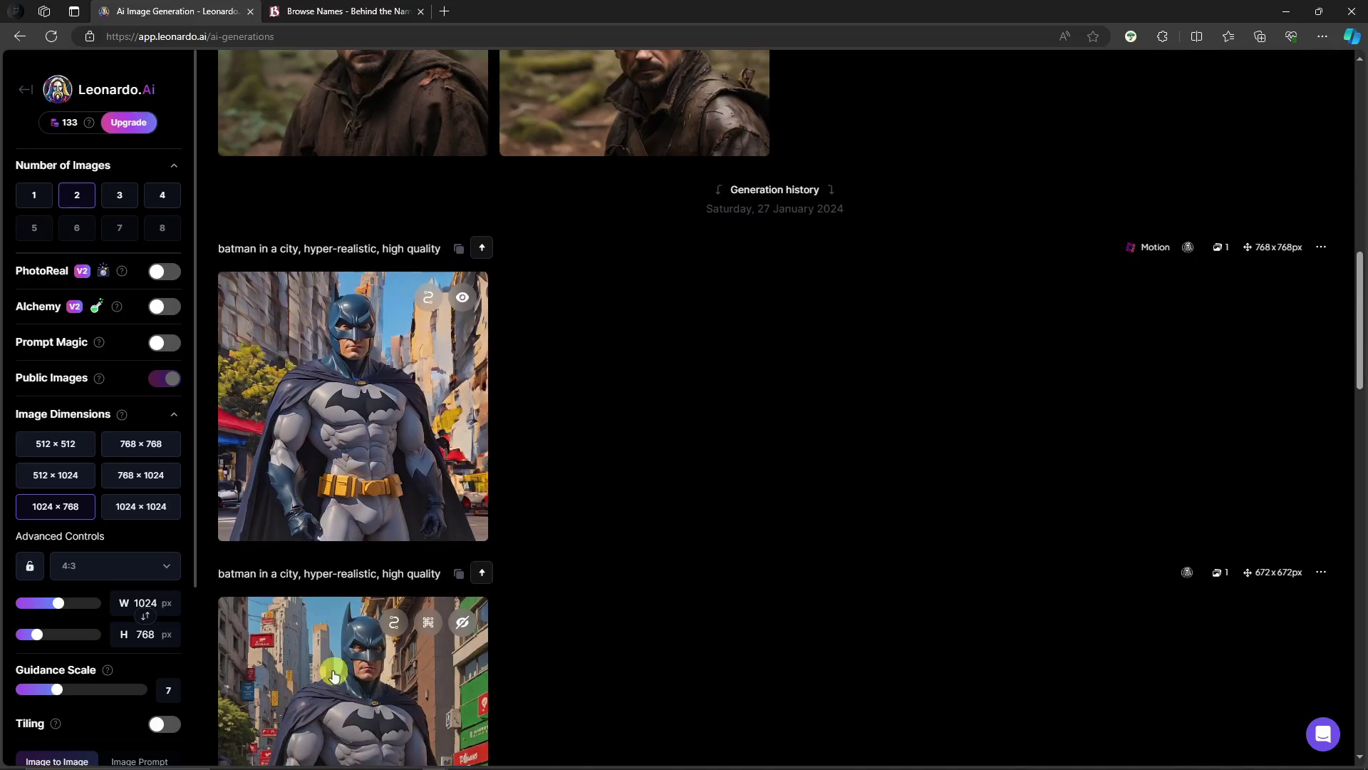
scroll(563, 604, "up", 10)
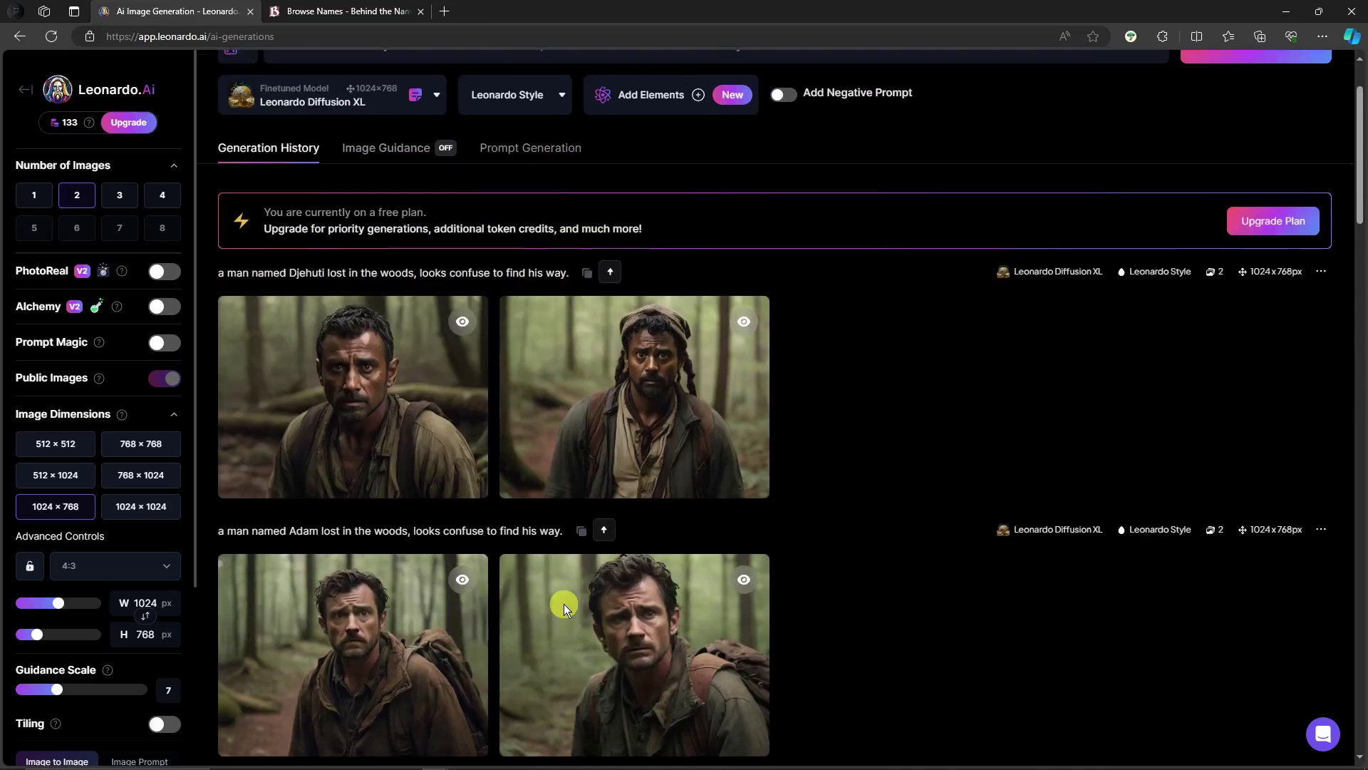
scroll(563, 605, "up", 2)
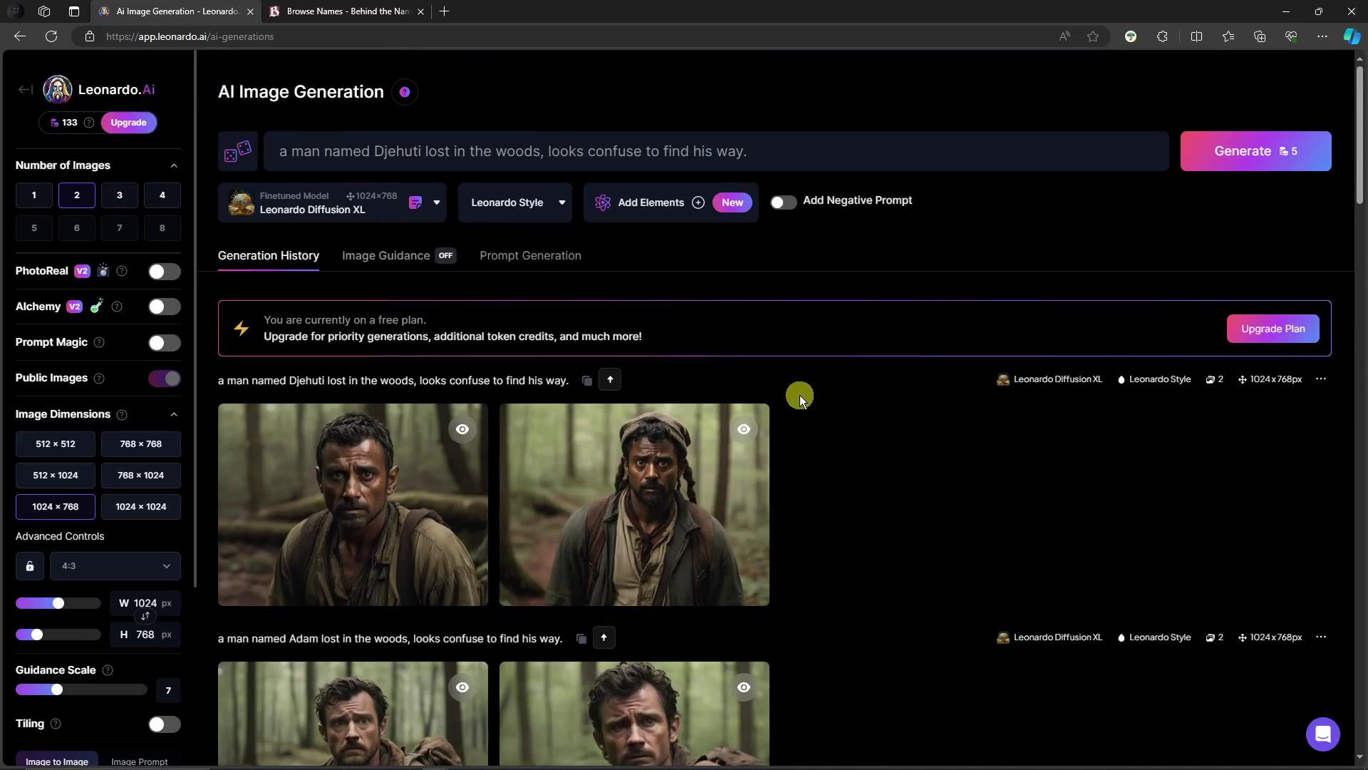
scroll(800, 395, "down", 2)
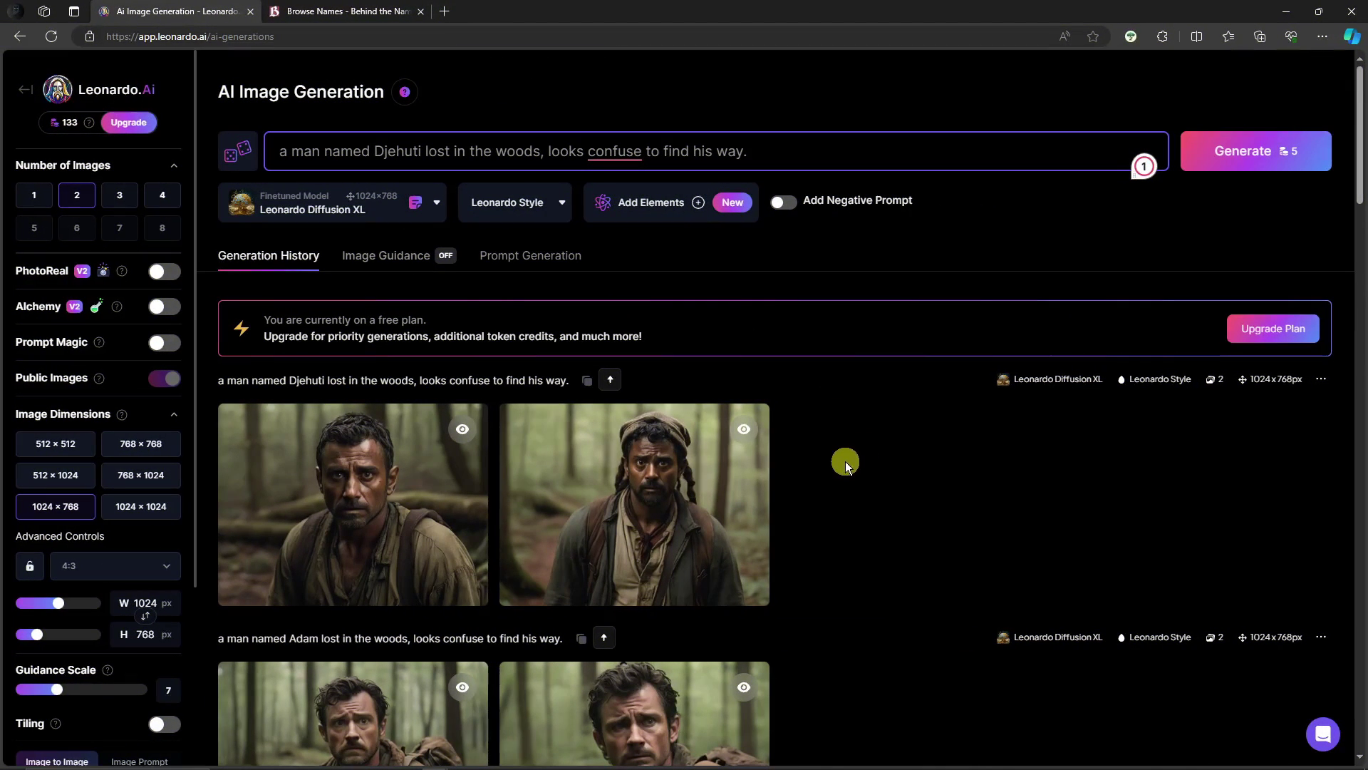
scroll(846, 460, "down", 2)
scroll(845, 460, "up", 2)
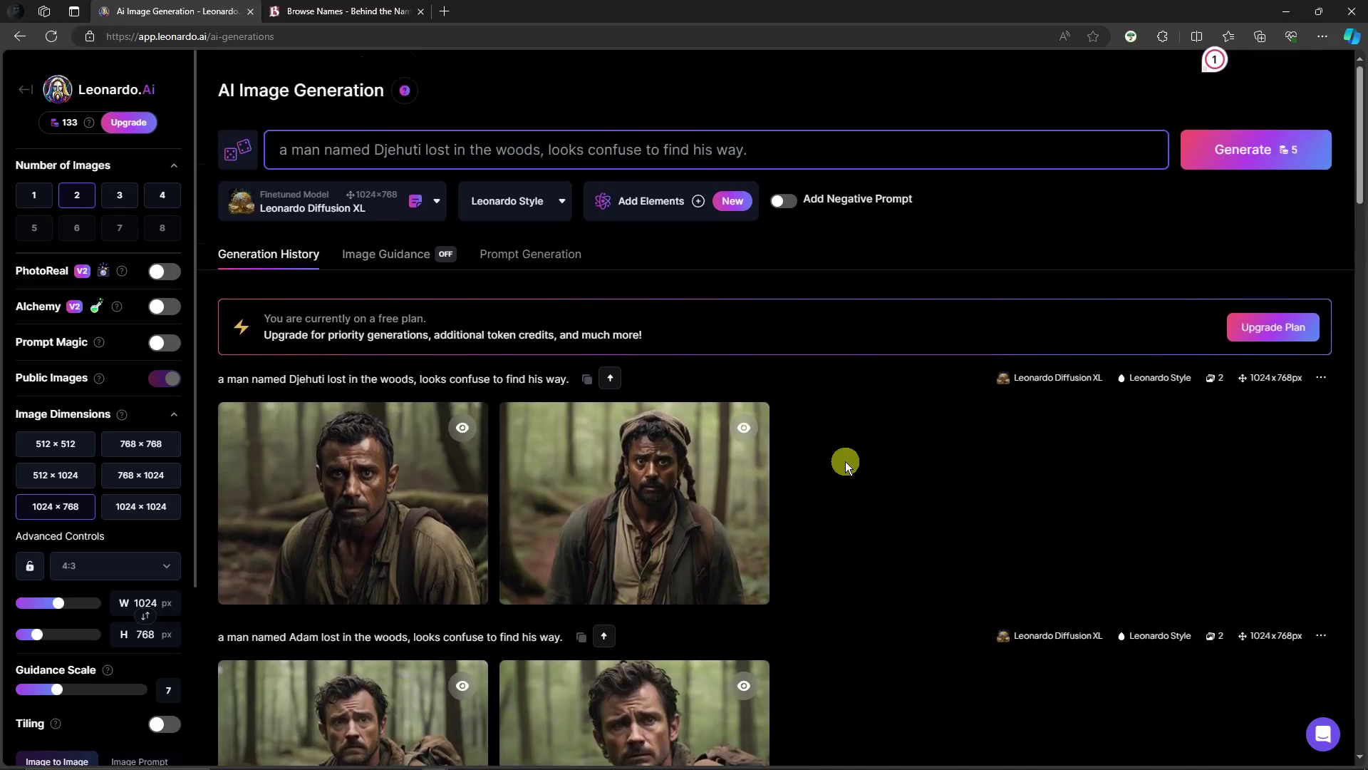
left_click_drag(304, 153, 775, 156)
left_click(774, 156)
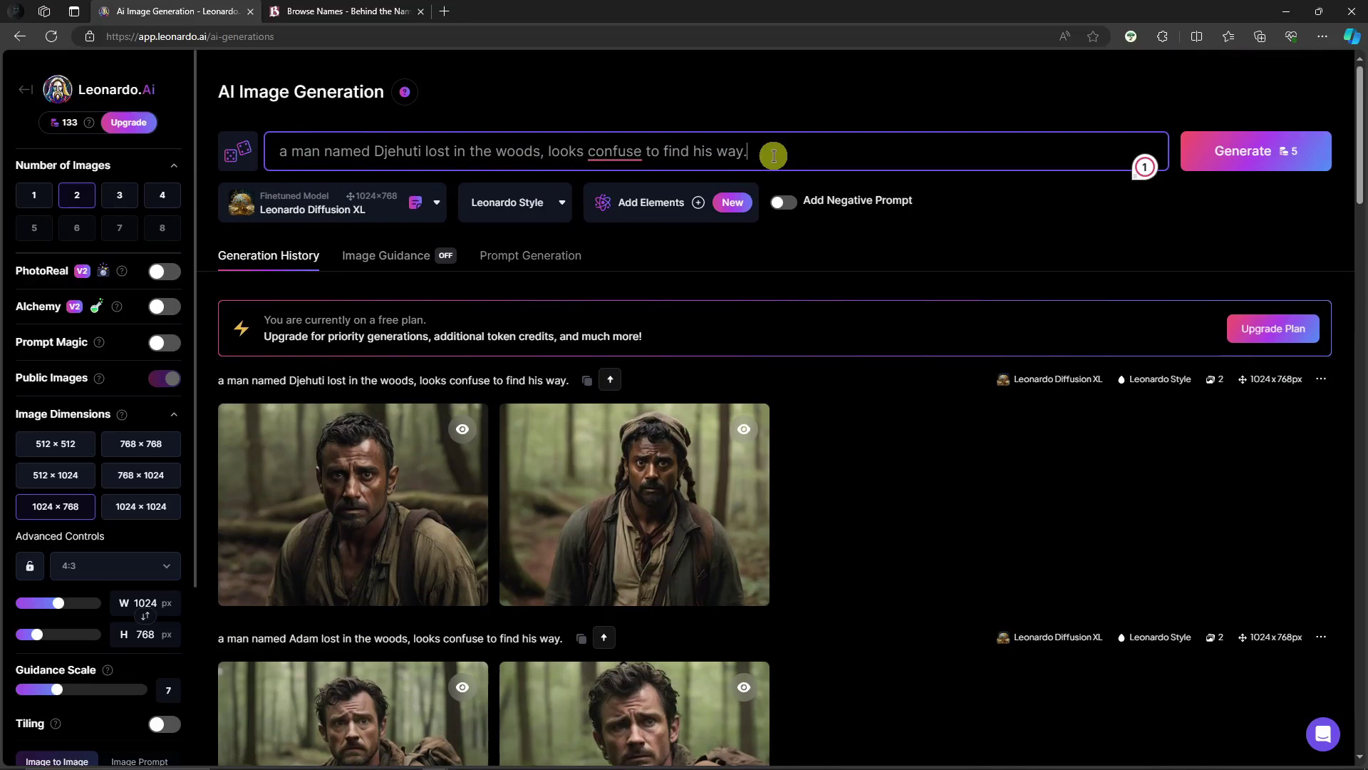
Correct 'confuse' to 'confused' in the prompt
right_click(615, 157)
key("Escape")
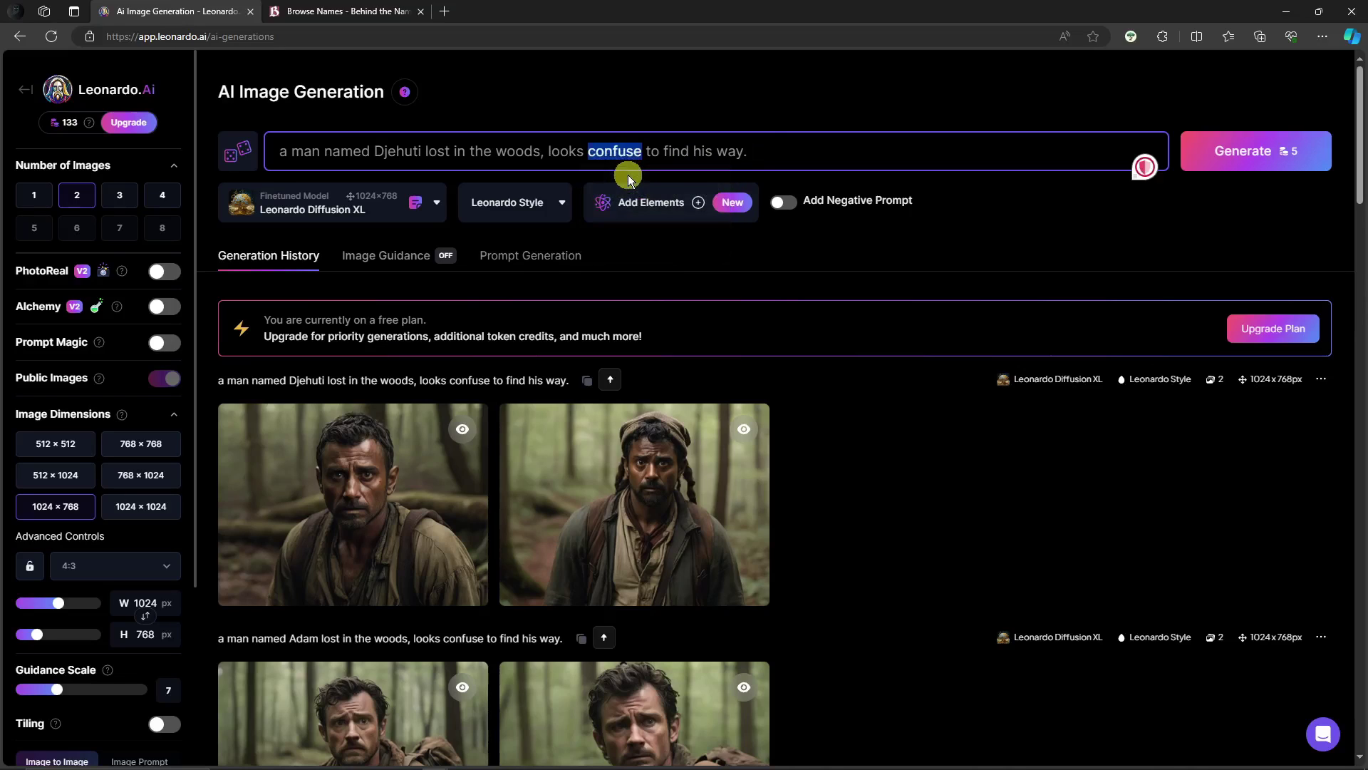
left_click(642, 151)
type("d")
left_click(612, 153)
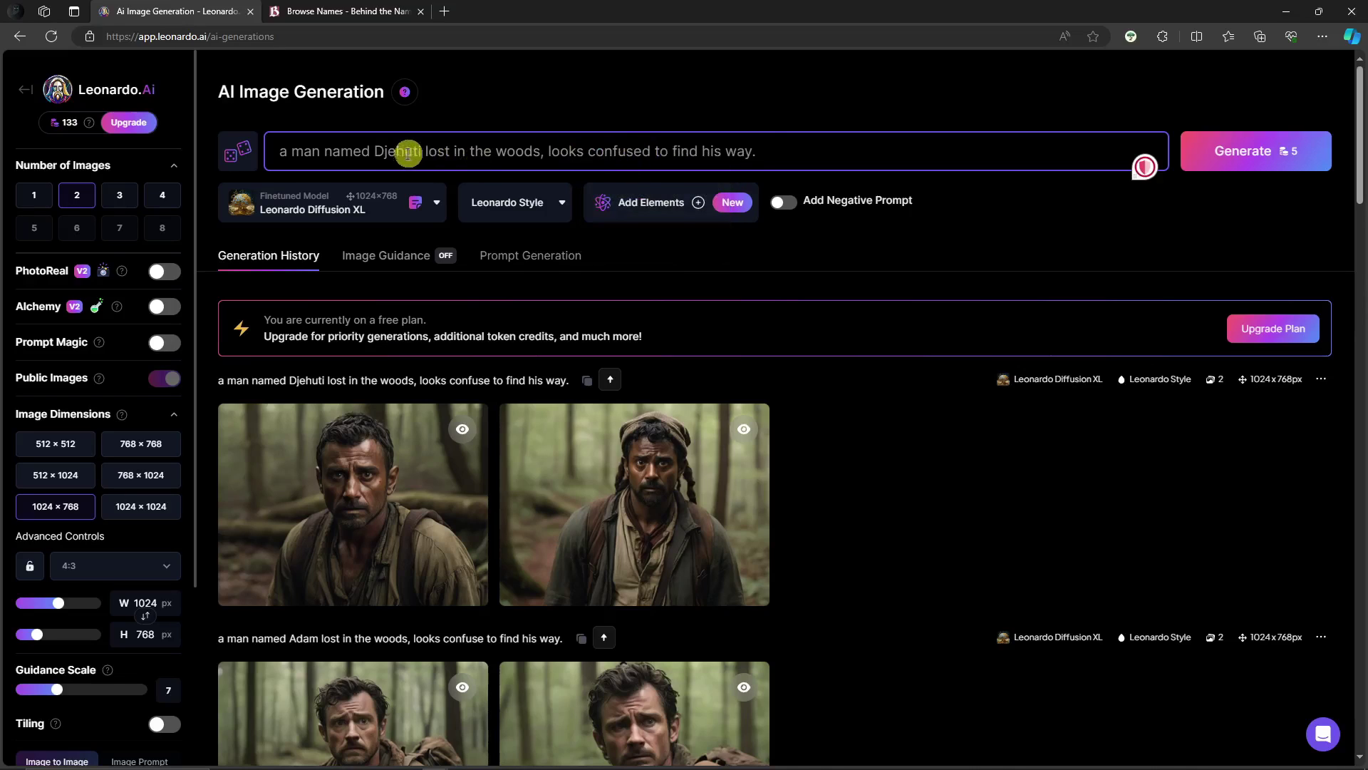
left_click_drag(378, 149, 410, 149)
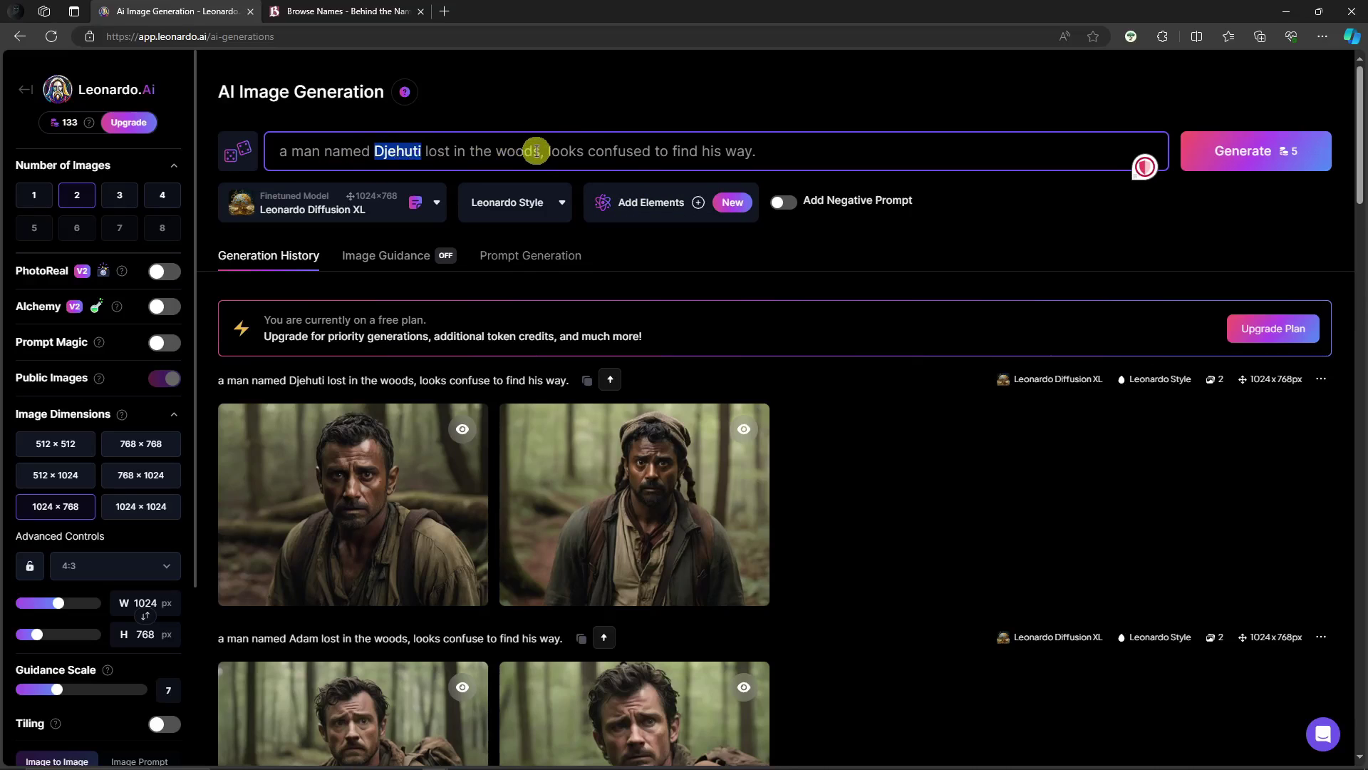
left_click(507, 151)
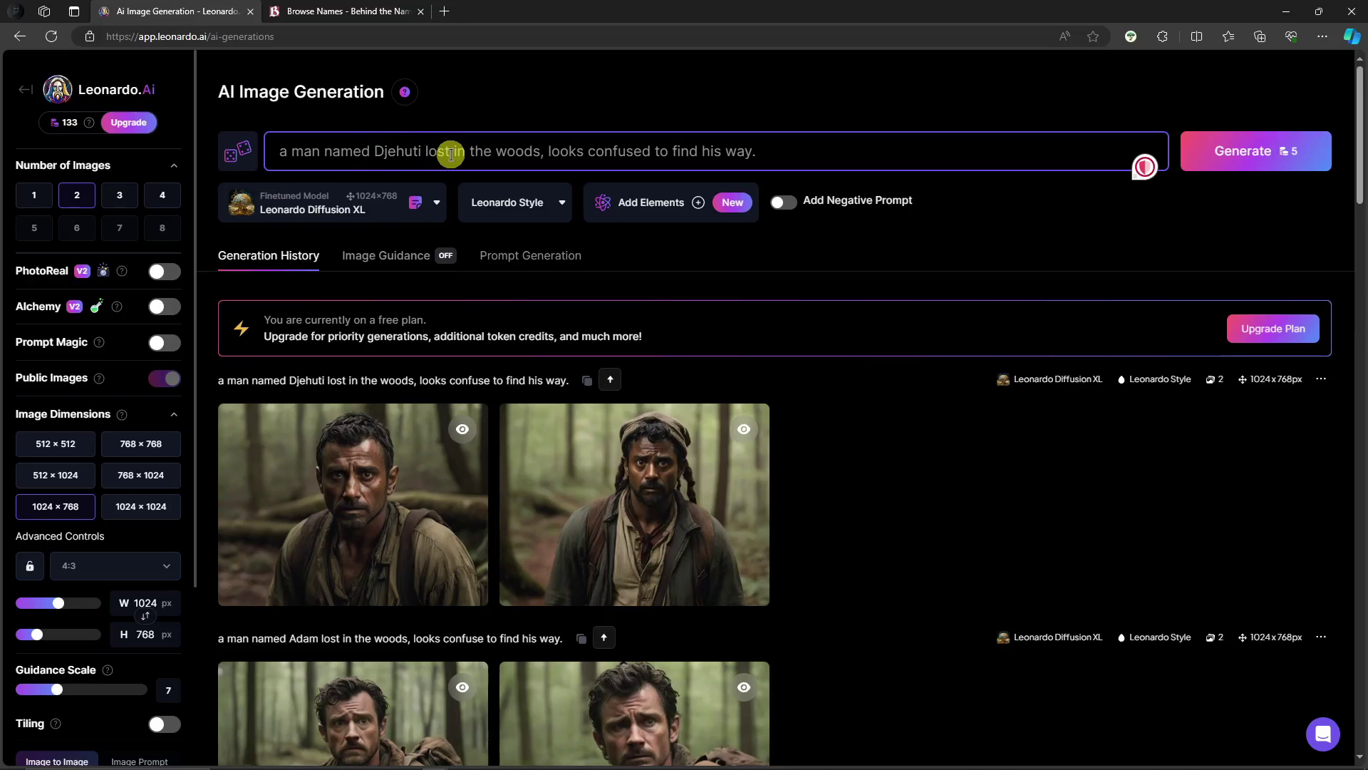
Filter Behind the Name to Masculine Egyptian Mythology names and select the name Ammon
scroll(452, 336, "down", 3)
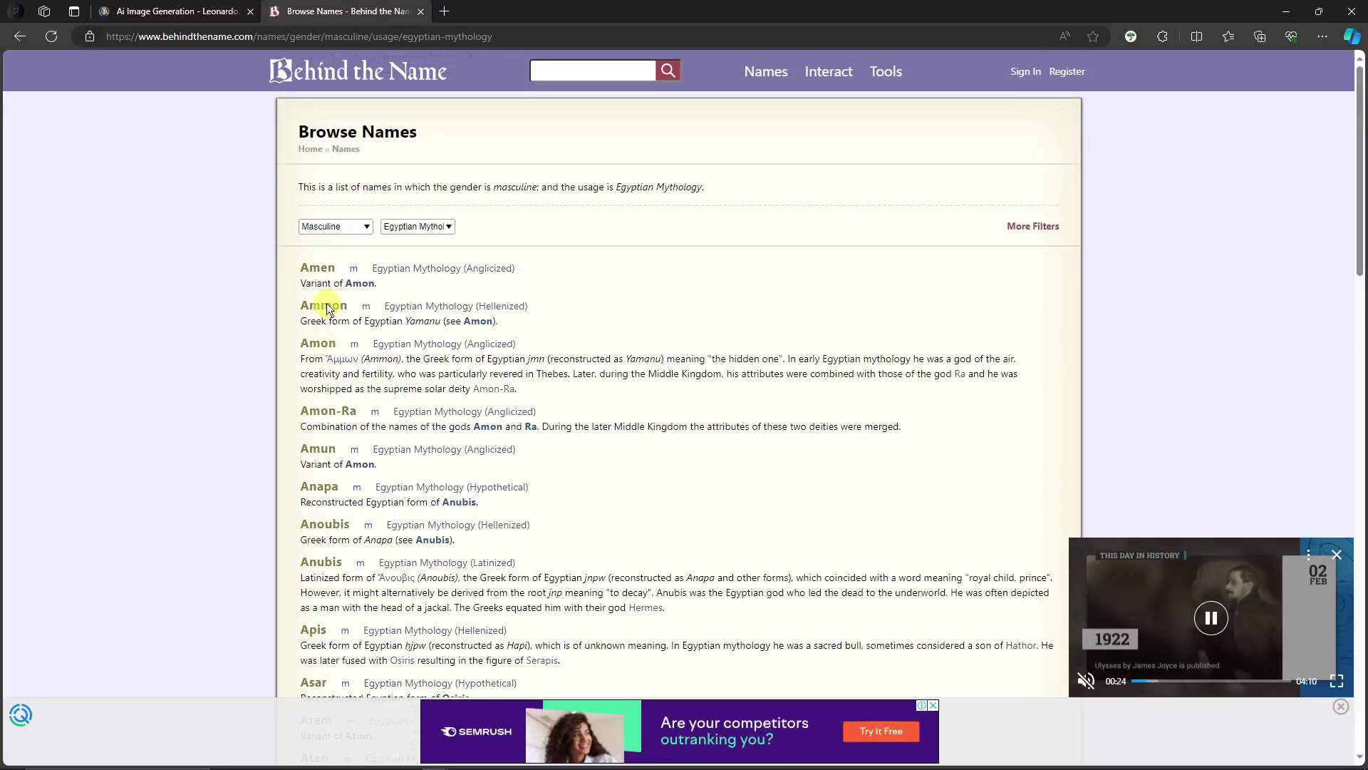
left_click(369, 229)
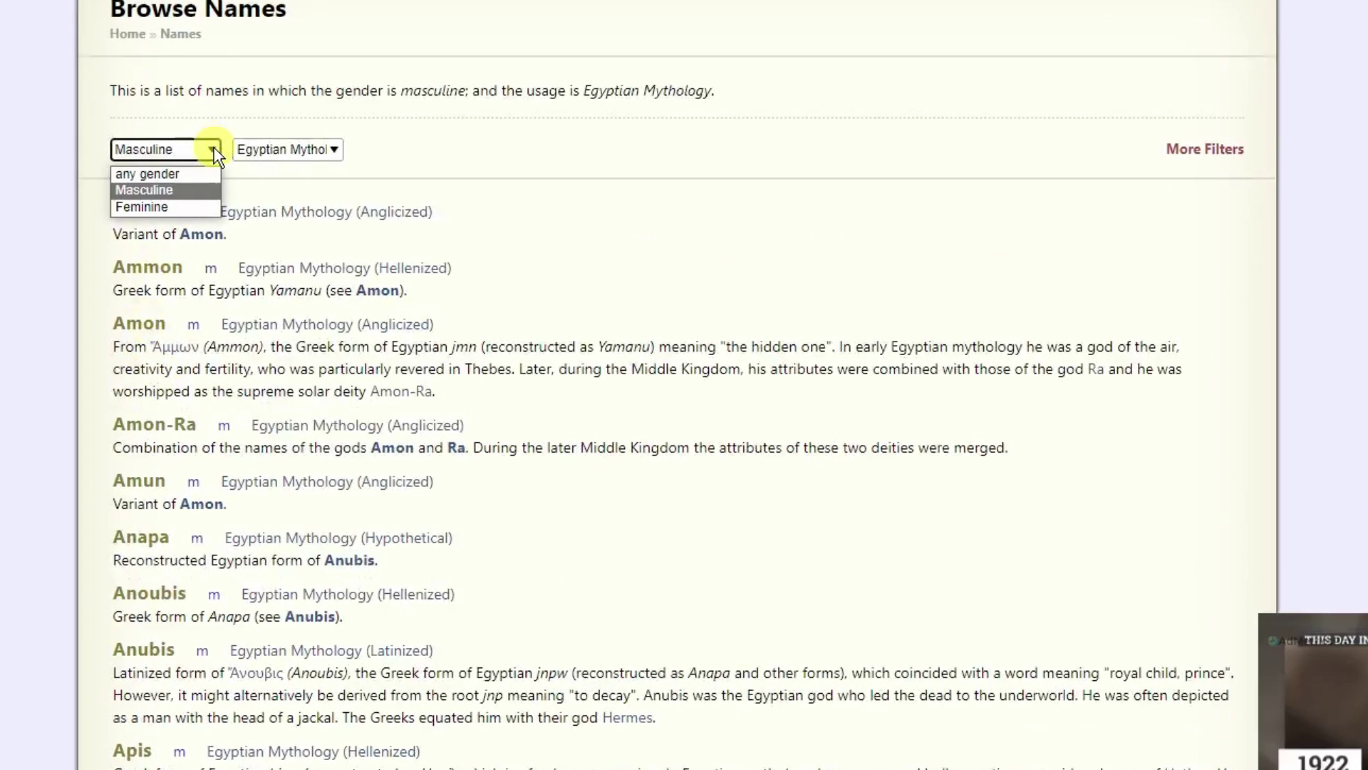
left_click(368, 225)
left_click(335, 150)
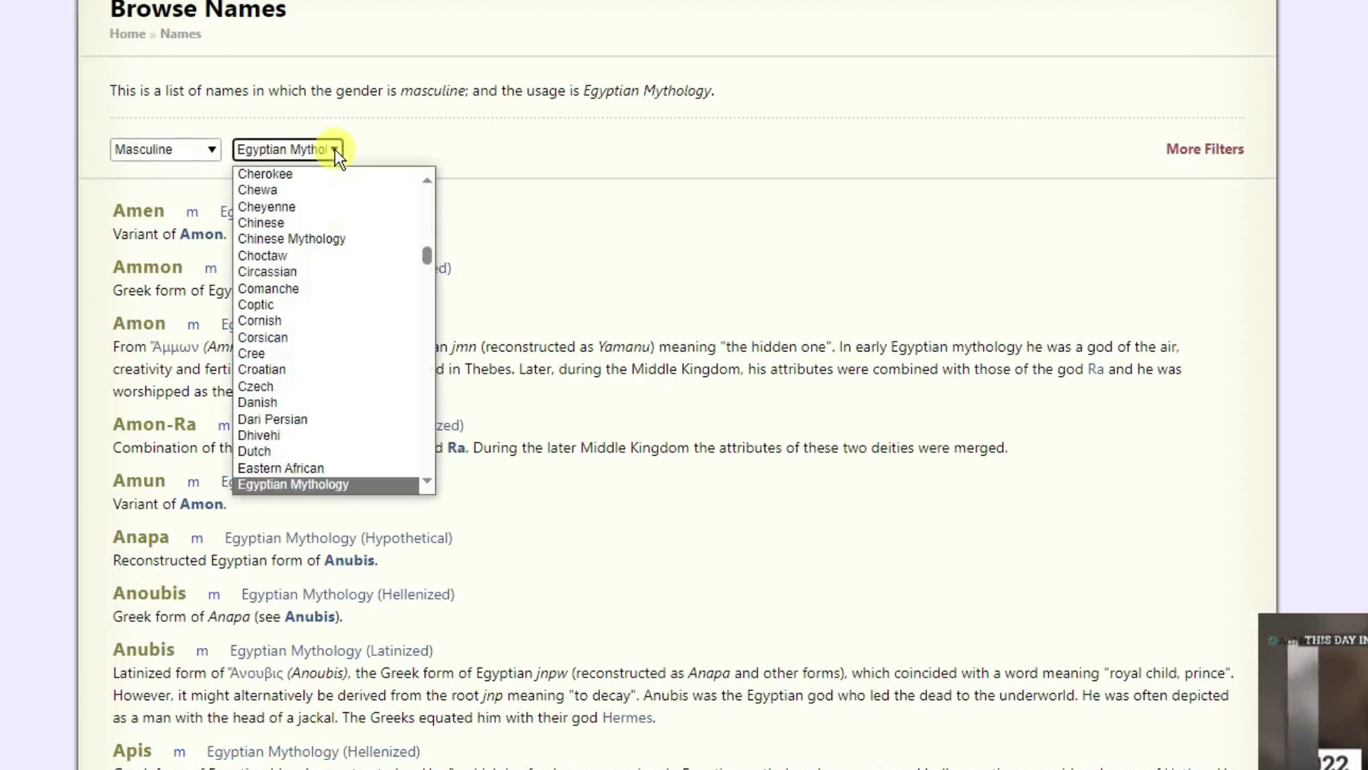
left_click(336, 149)
scroll(248, 417, "down", 6)
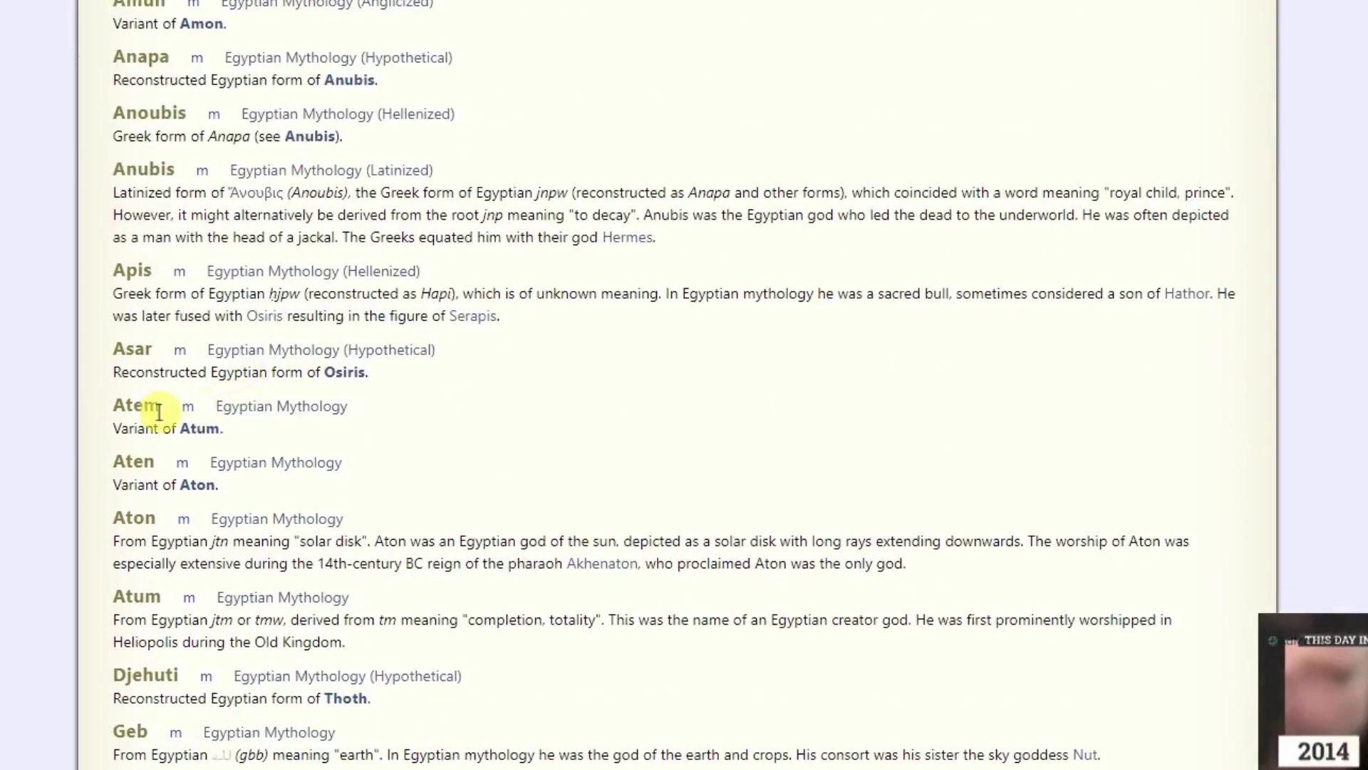
scroll(100, 366, "up", 6)
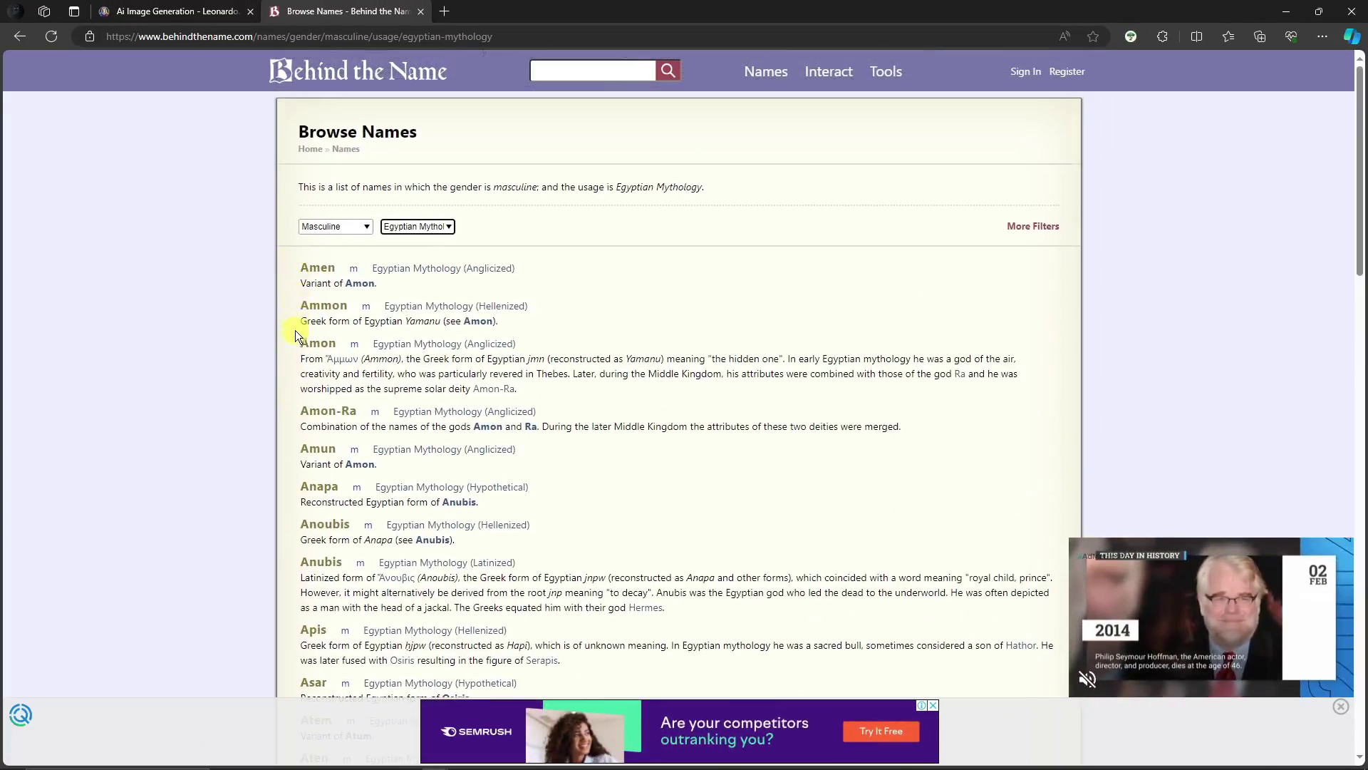
left_click_drag(302, 307, 346, 309)
key("ctrl+c")
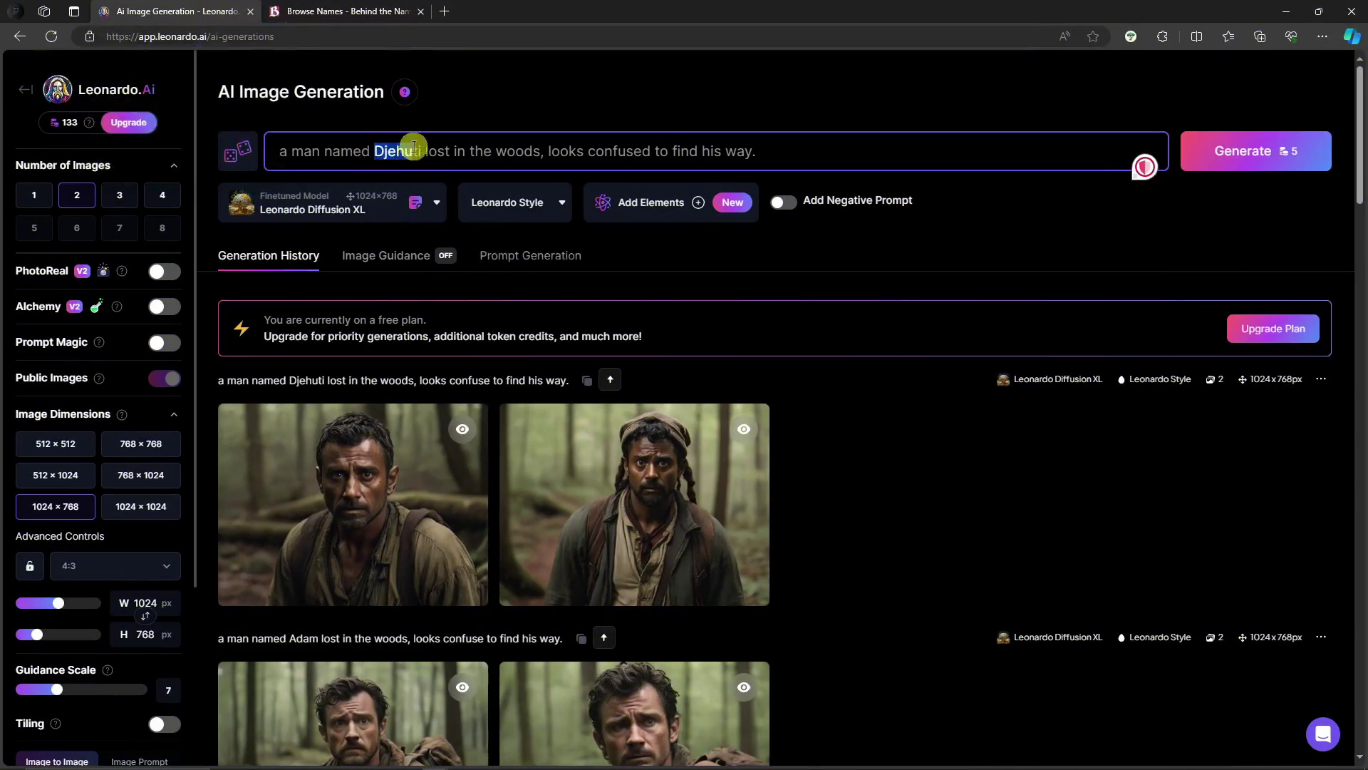
Replace Djehuti with Ammon and enable the negative prompt 'Blurred, Pixel, noisy'
key("ctrl+v")
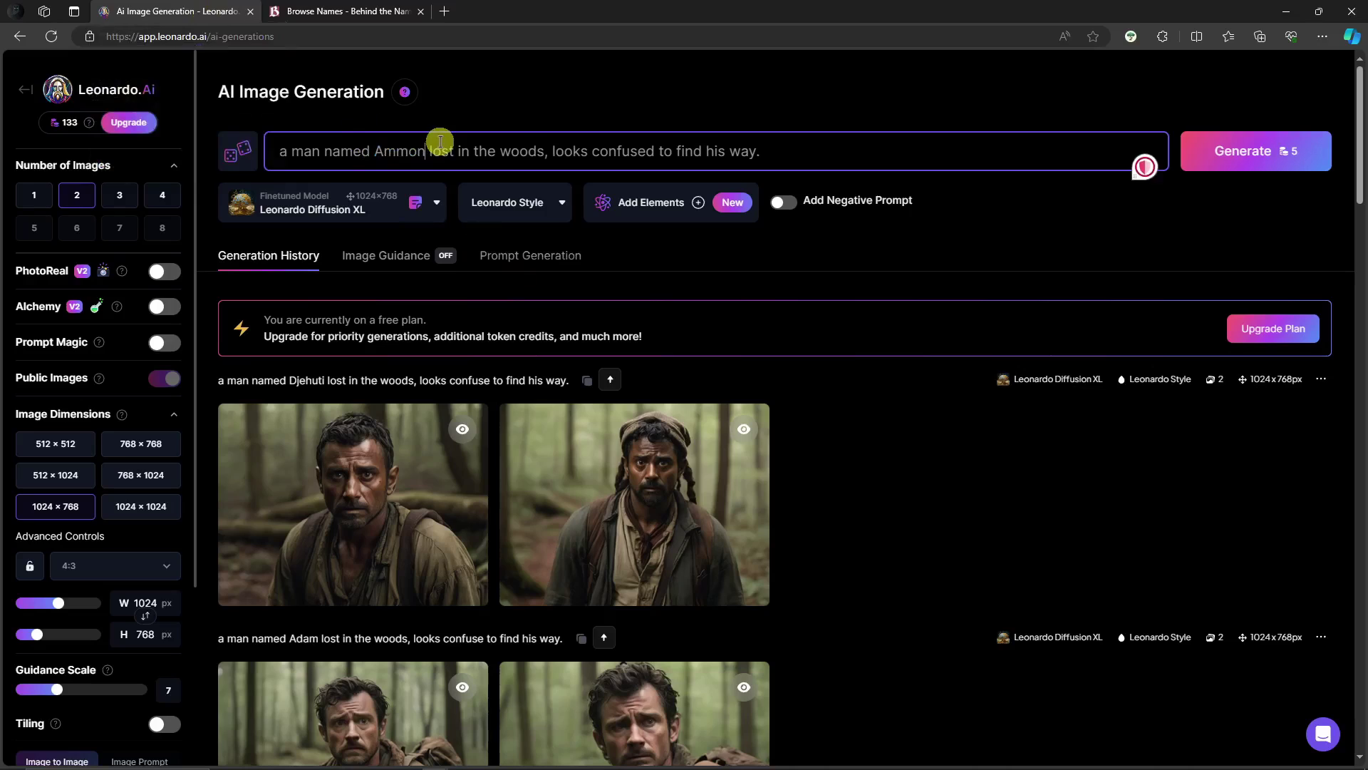
left_click(789, 208)
left_click(602, 205)
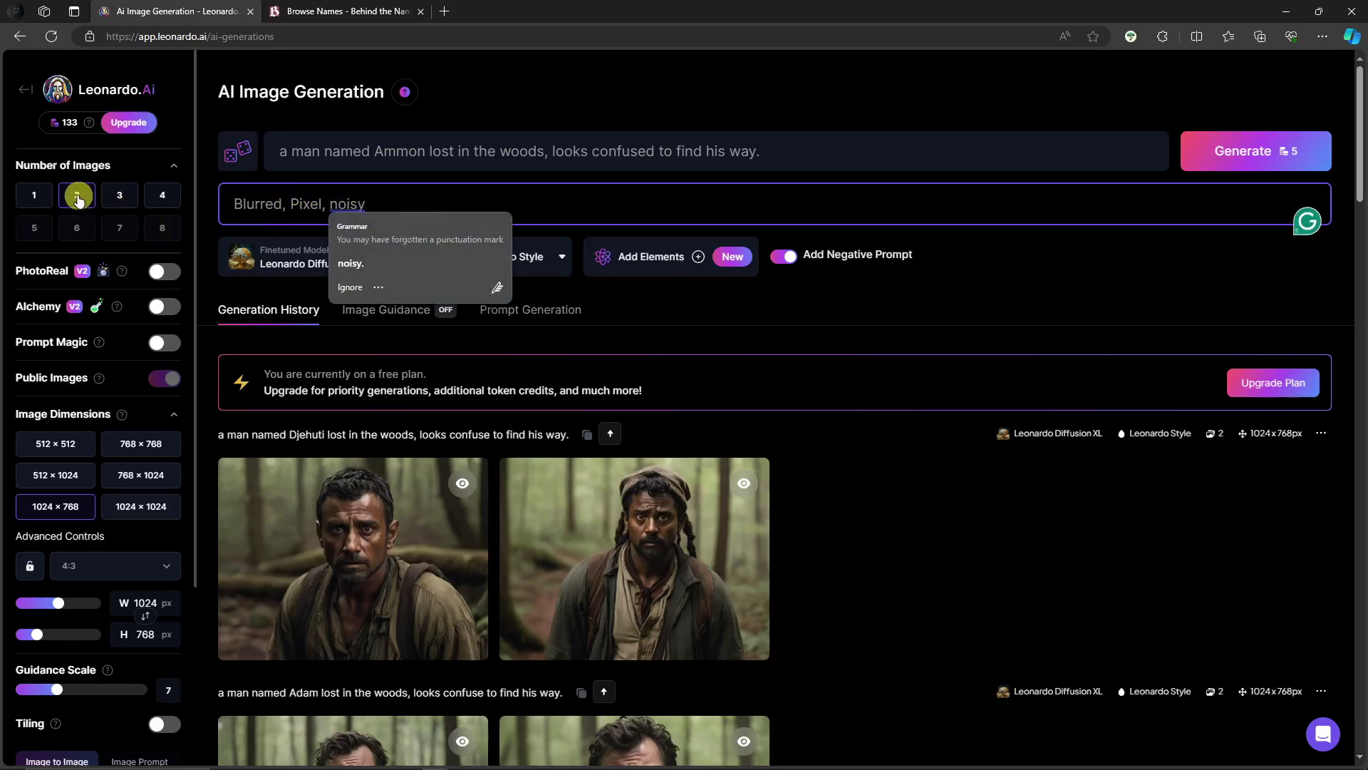
scroll(44, 326, "down", 2)
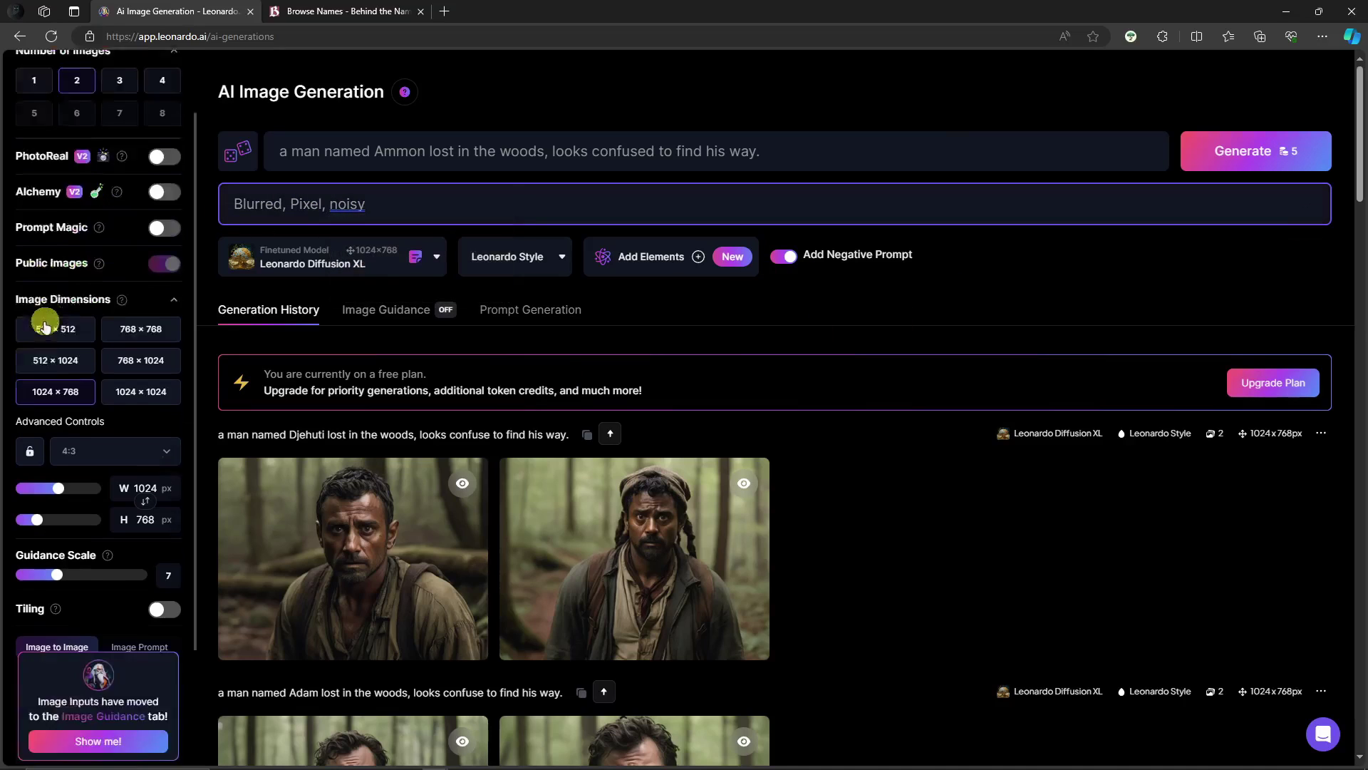
scroll(45, 326, "down", 2)
scroll(61, 202, "up", 4)
mouse_move(121, 418)
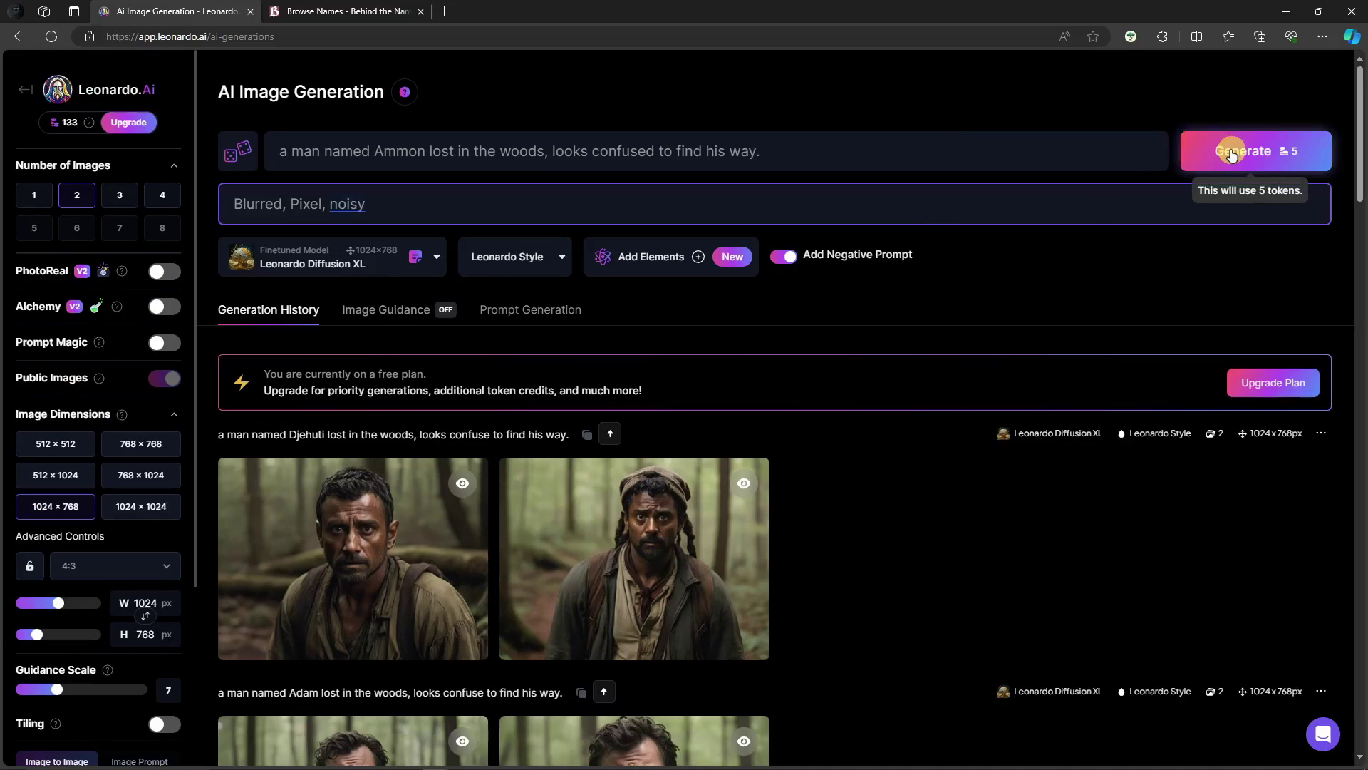
Generate the Ammon prompt and scroll up to the two new 1024×768 images
left_click(1232, 156)
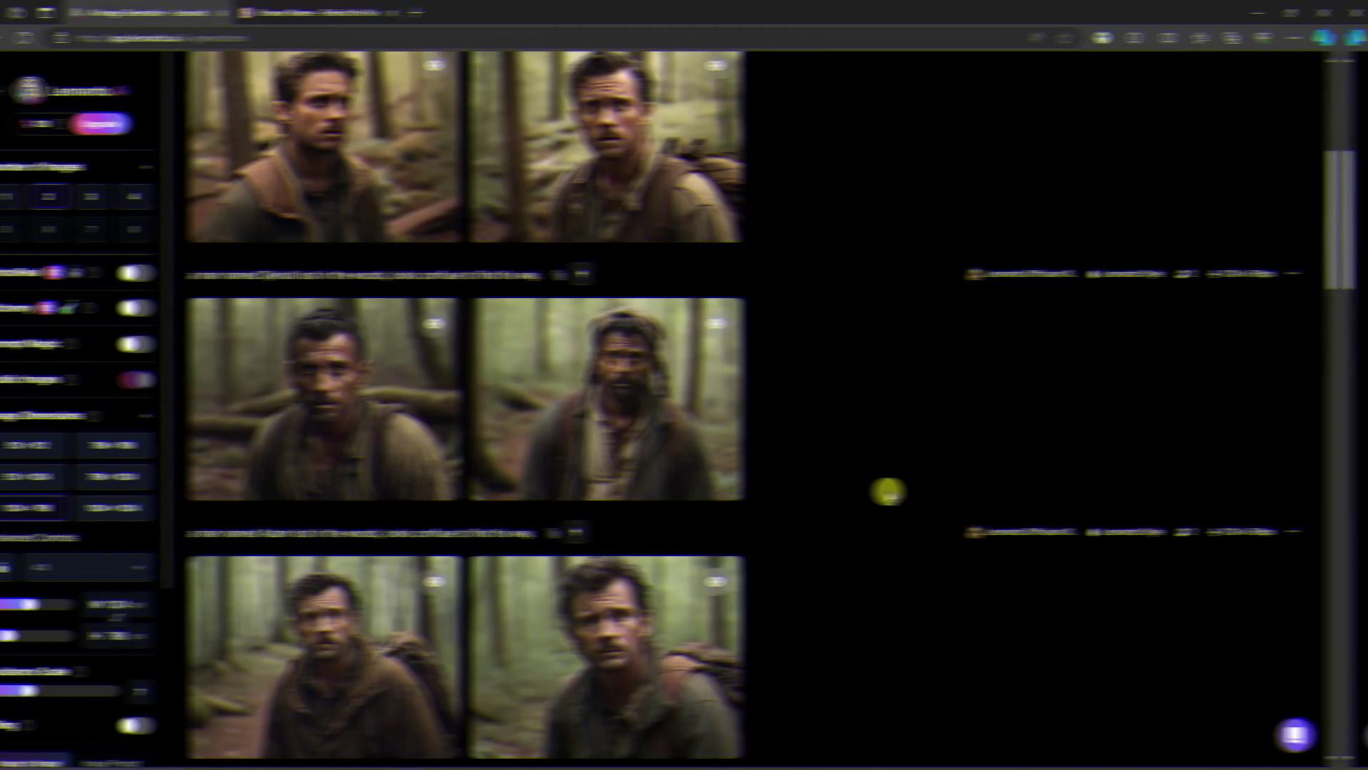
scroll(887, 489, "up", 2)
scroll(891, 485, "up", 2)
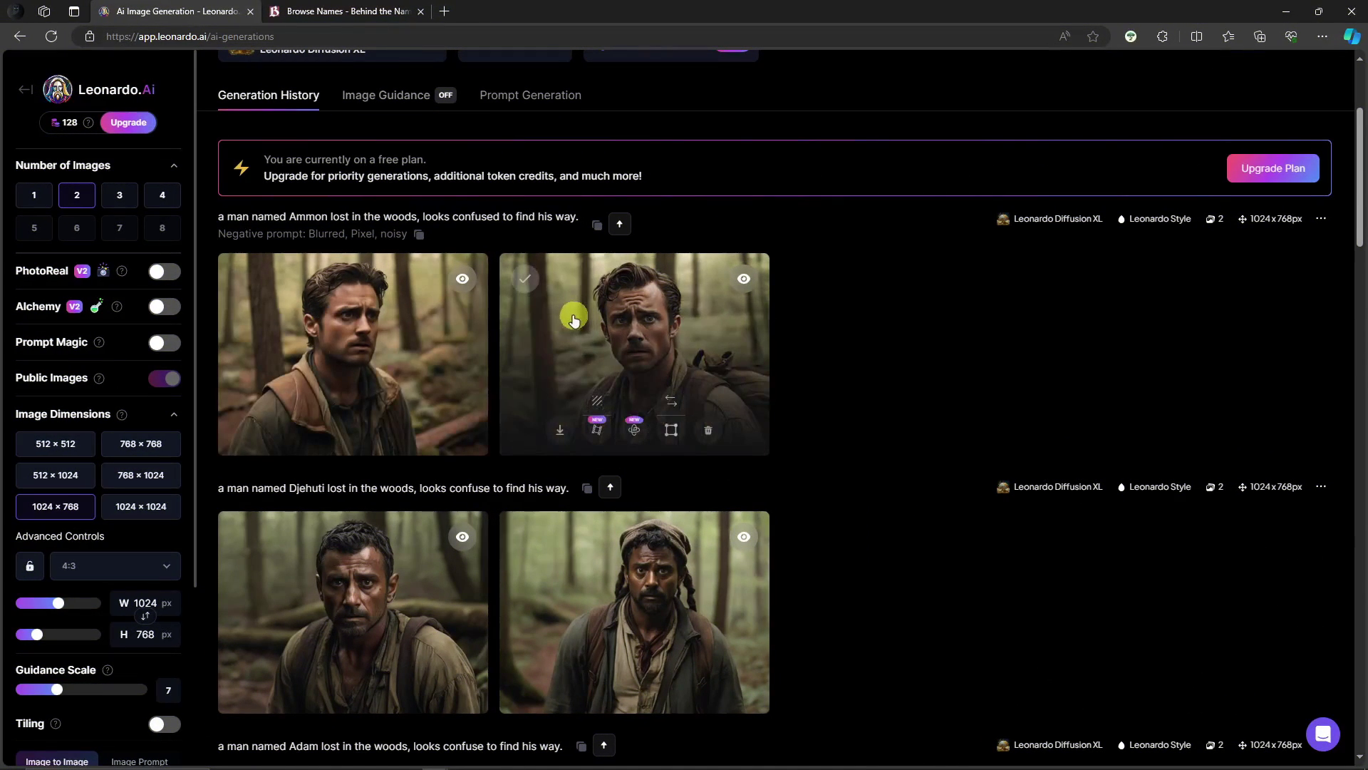
scroll(549, 343, "down", 3)
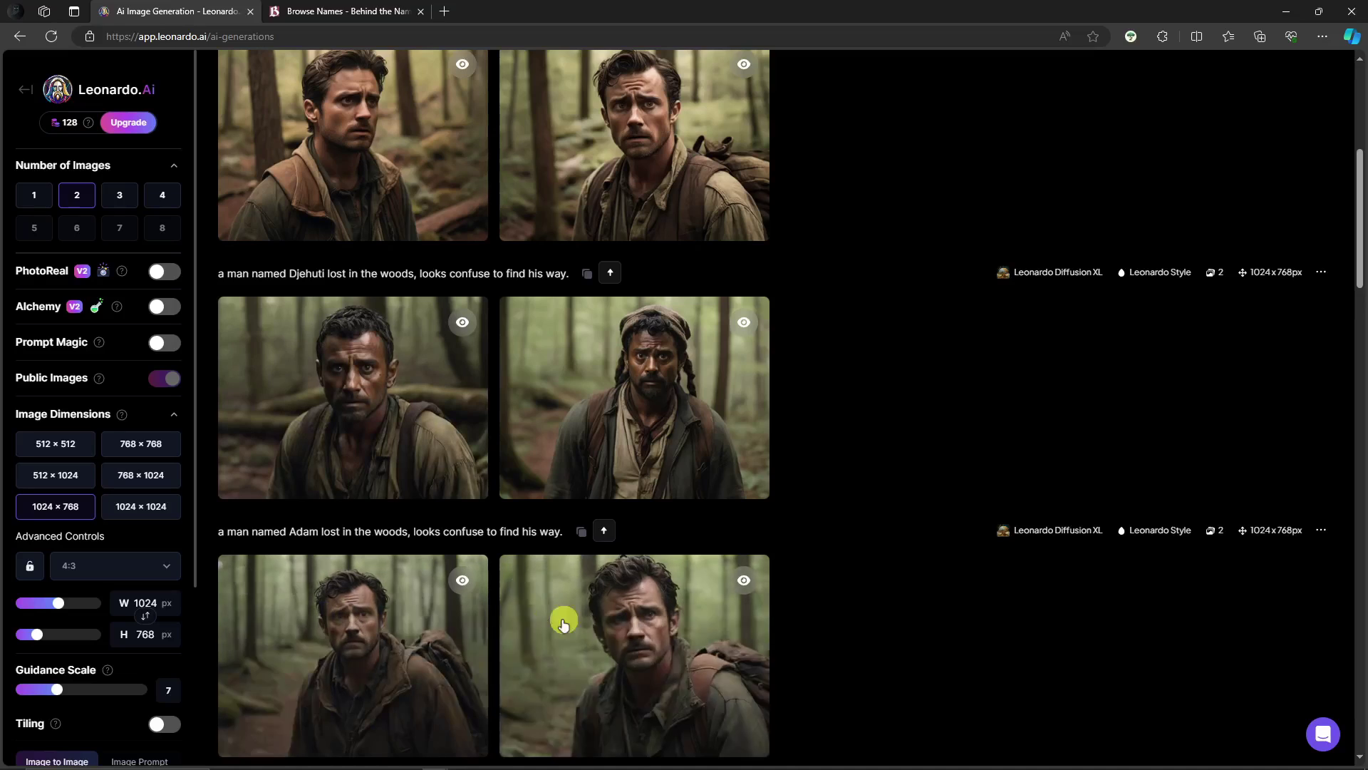
scroll(644, 147, "up", 2)
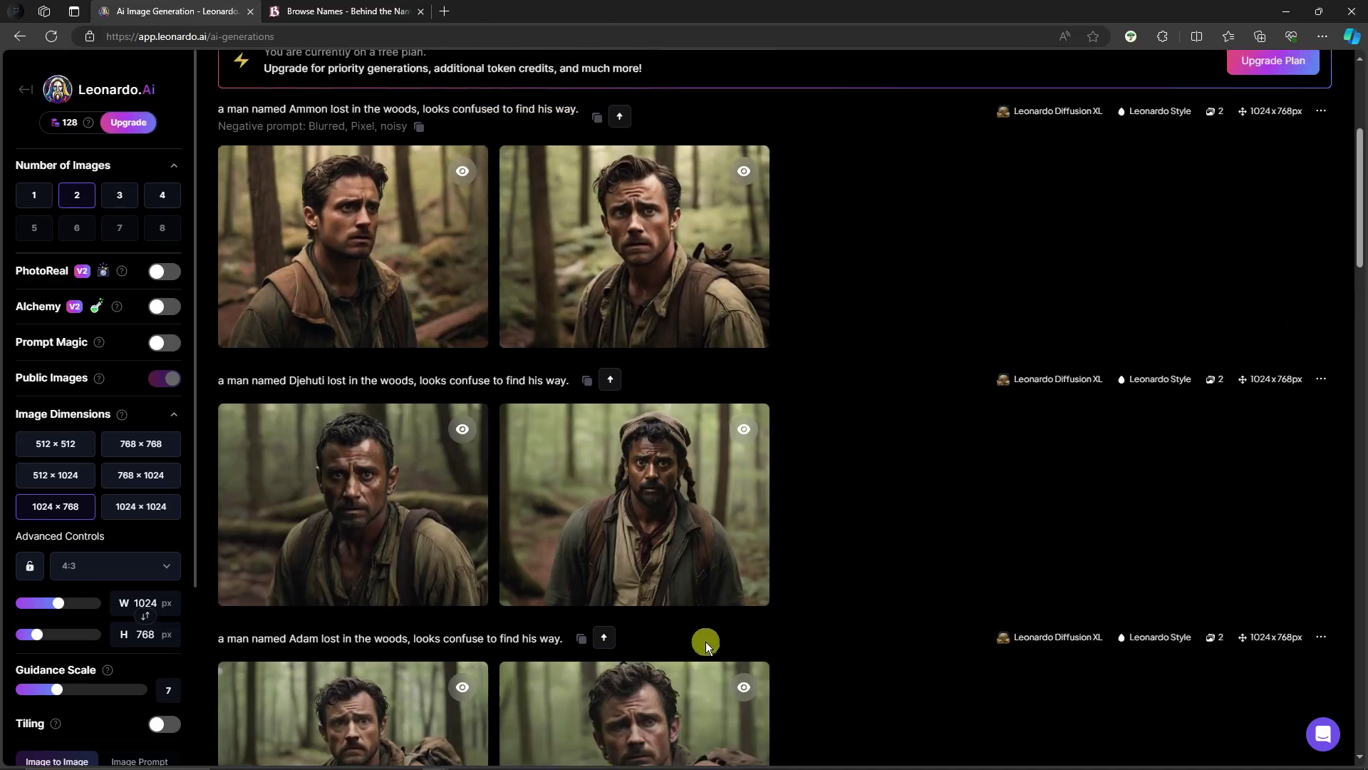
scroll(575, 544, "up", 3)
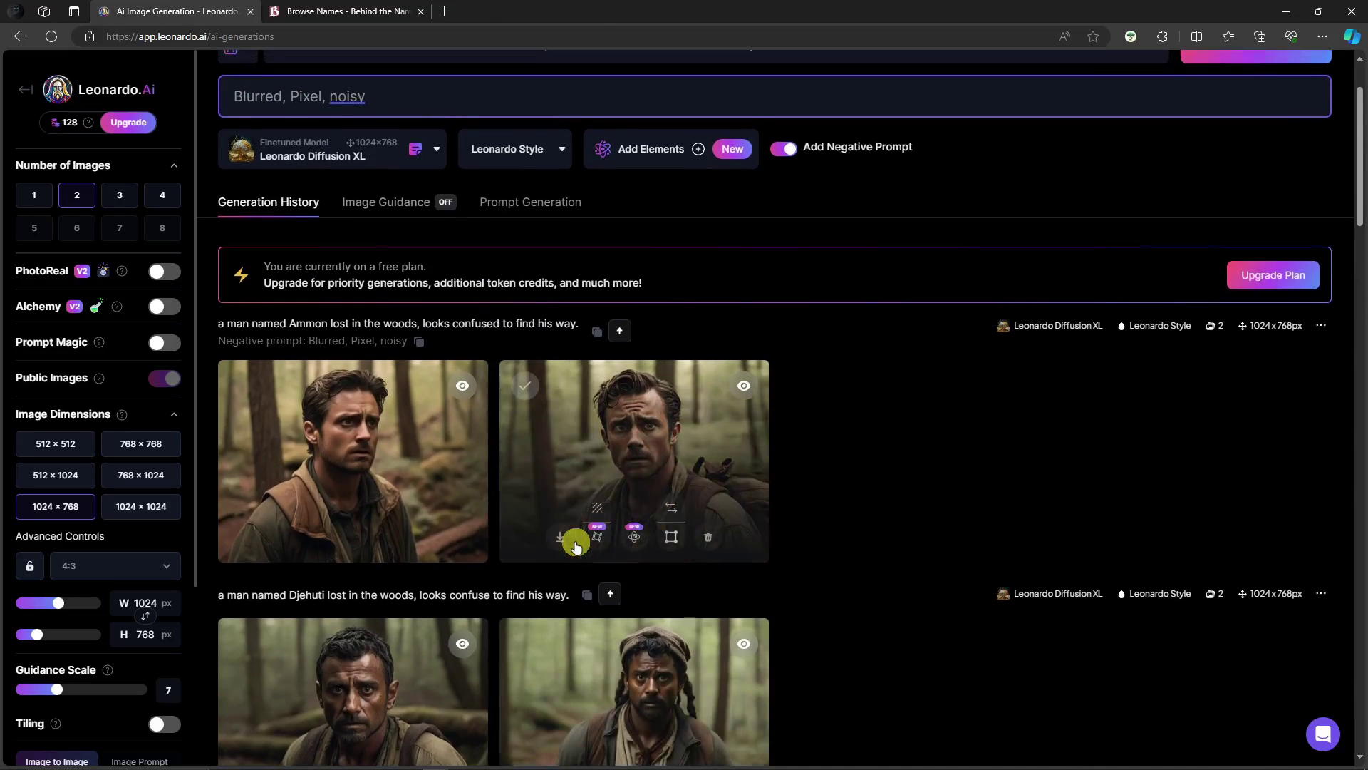
scroll(574, 544, "up", 2)
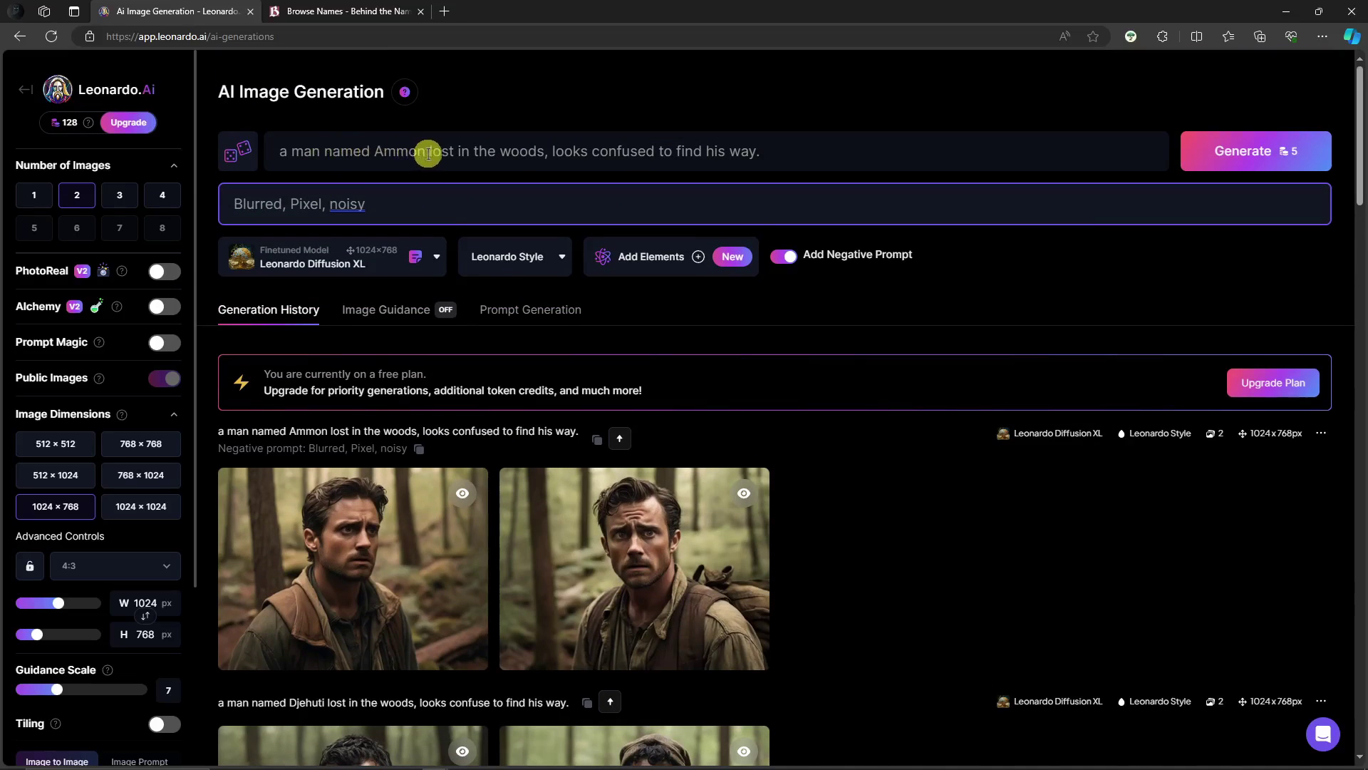
Add 'black jacket,' after 'woods,' in the prompt and generate two images
left_click(547, 151)
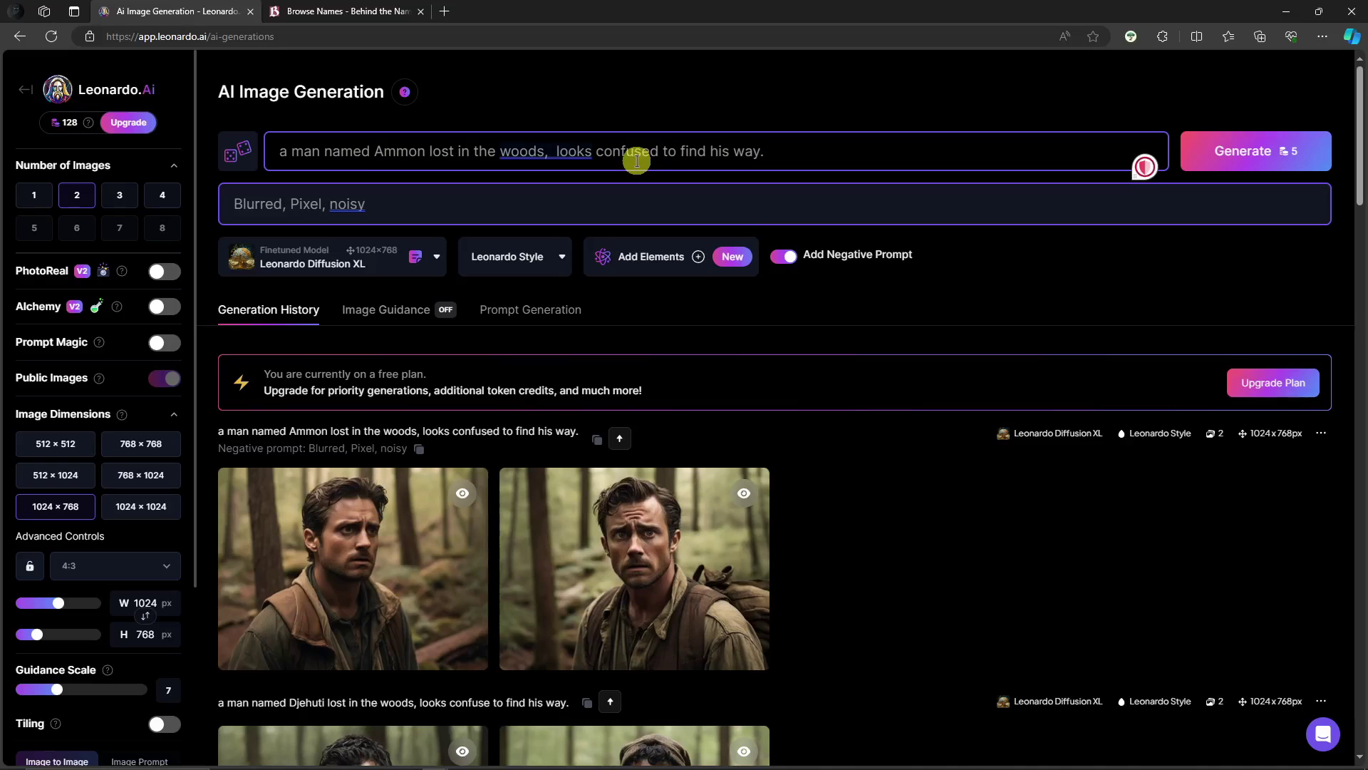
type("black")
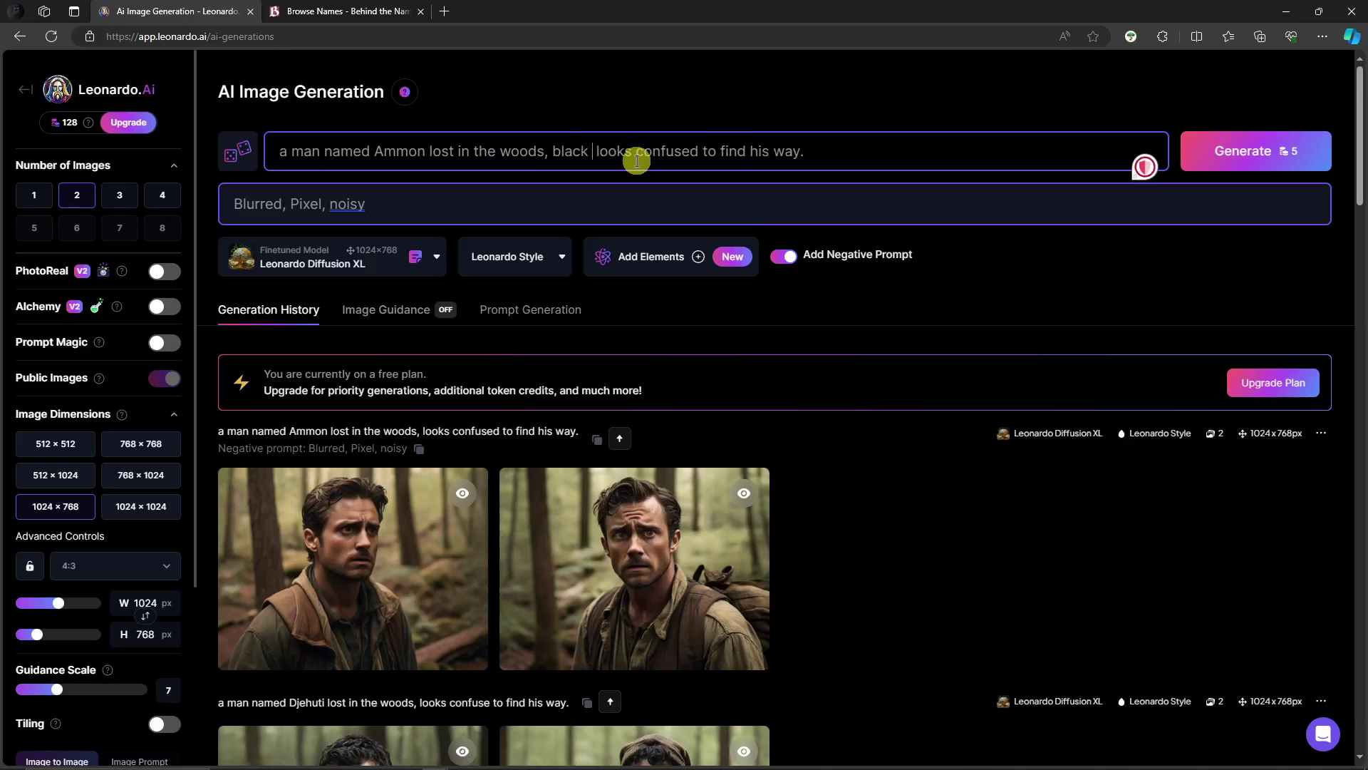
type(" jacket,")
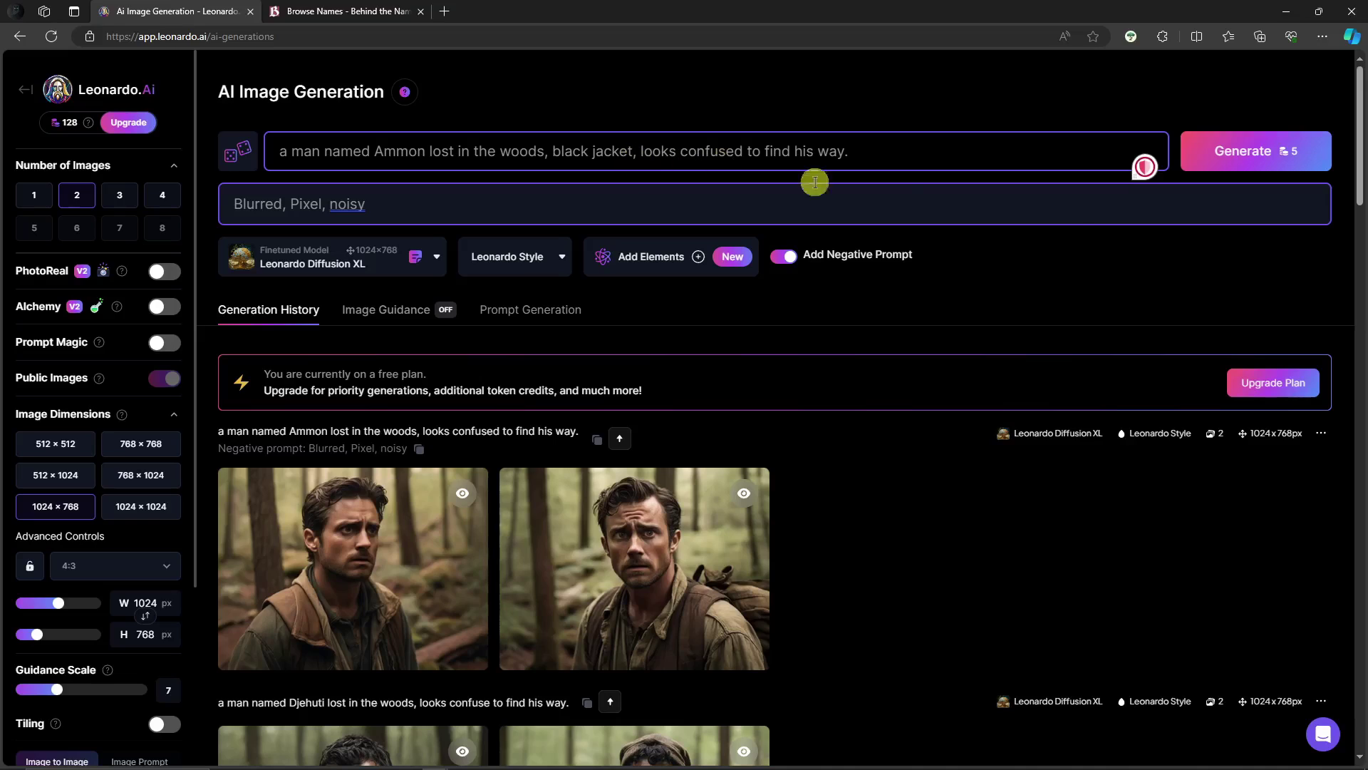
left_click(1295, 152)
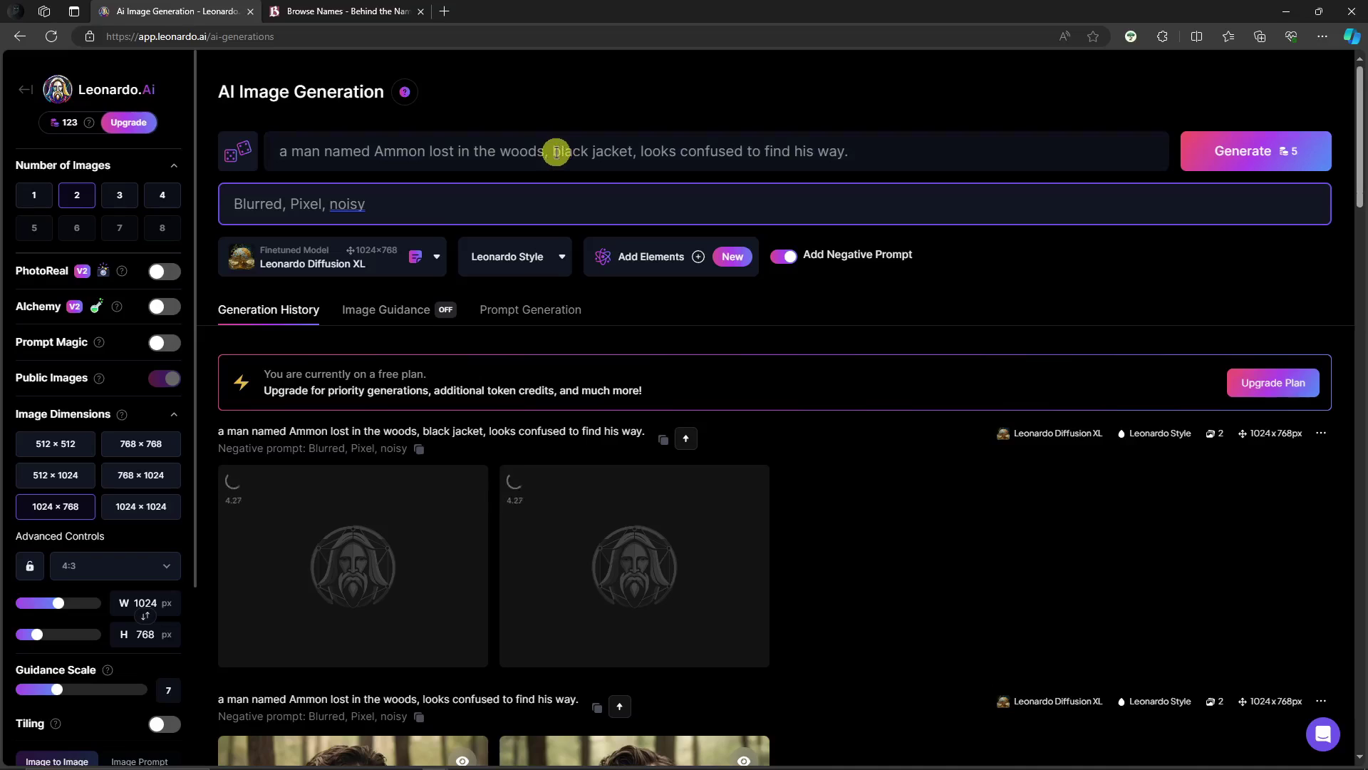
left_click_drag(554, 152, 581, 149)
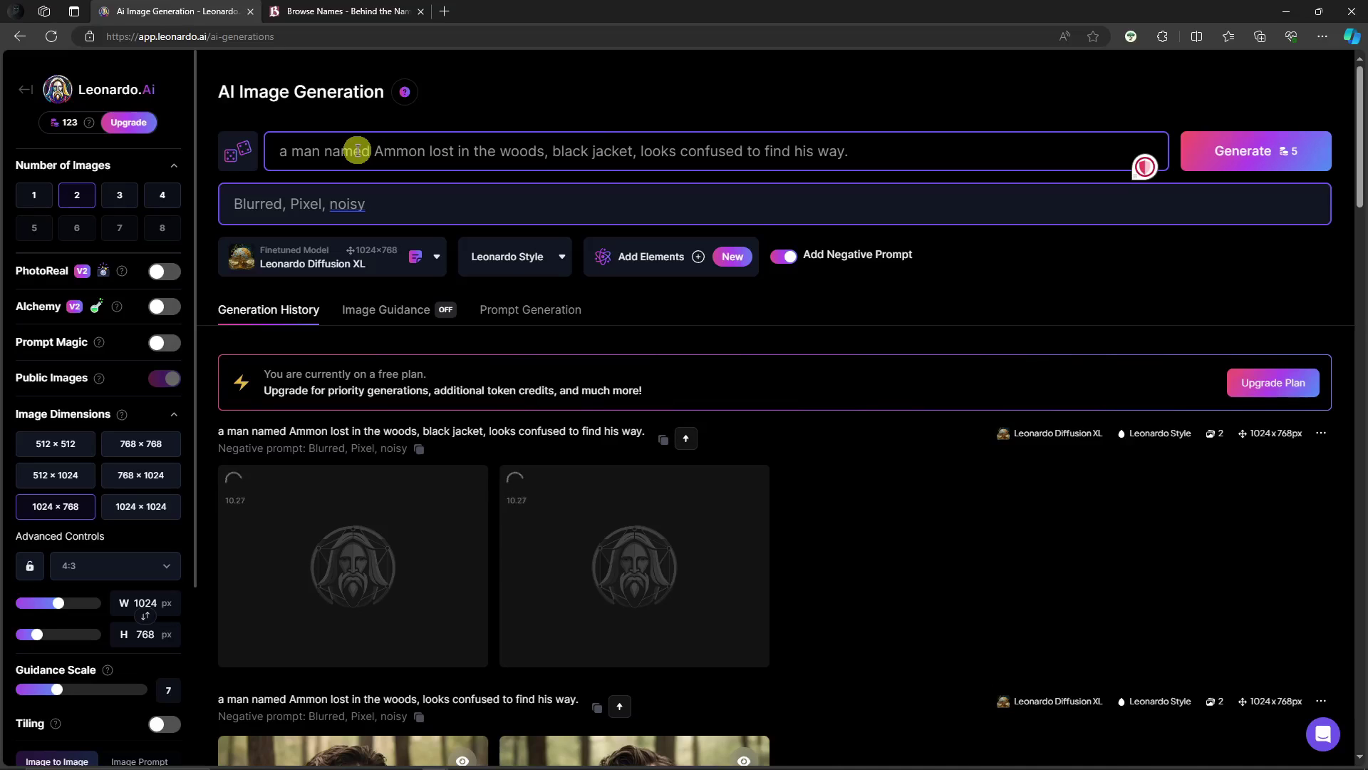
left_click_drag(389, 156, 423, 155)
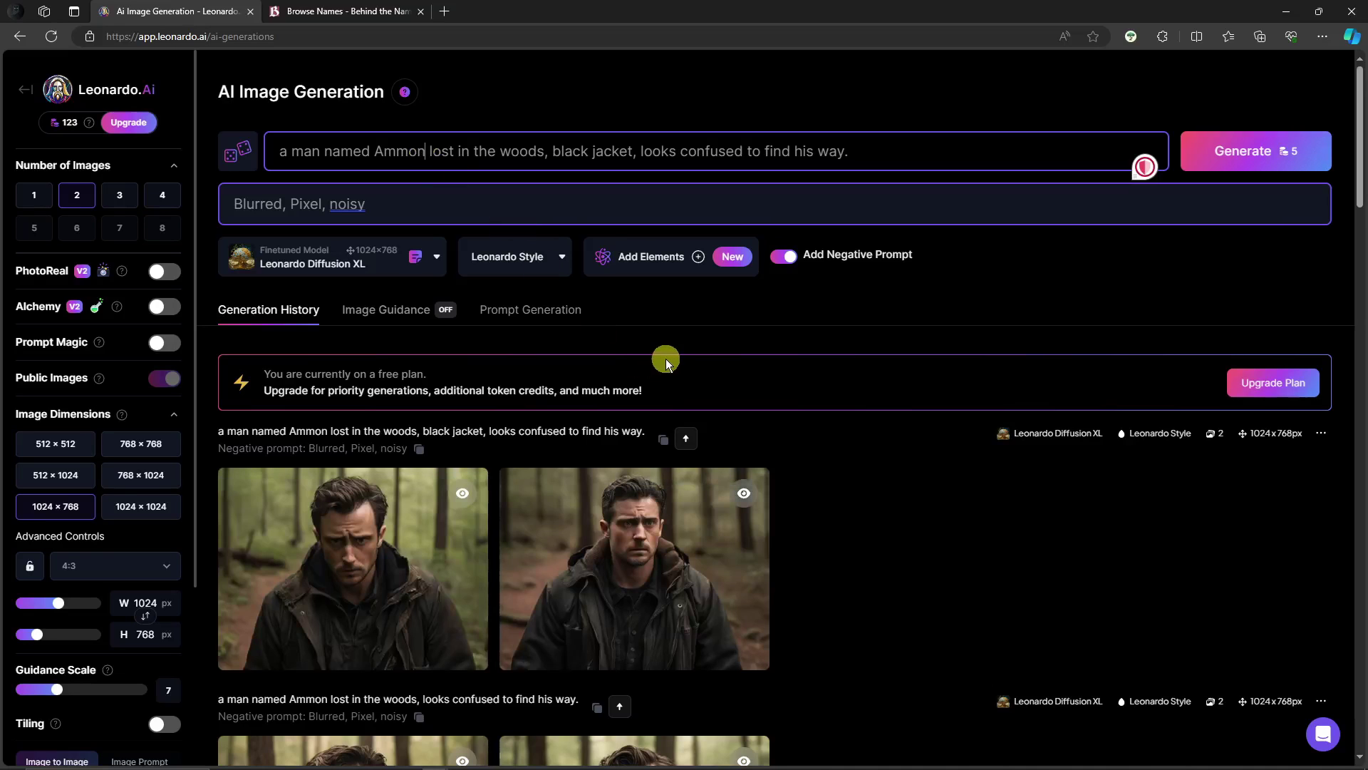
Change 'black' to 'red' in the prompt, generate, and review the red-jacket Ammon images
scroll(633, 549, "down", 1)
scroll(605, 357, "up", 1)
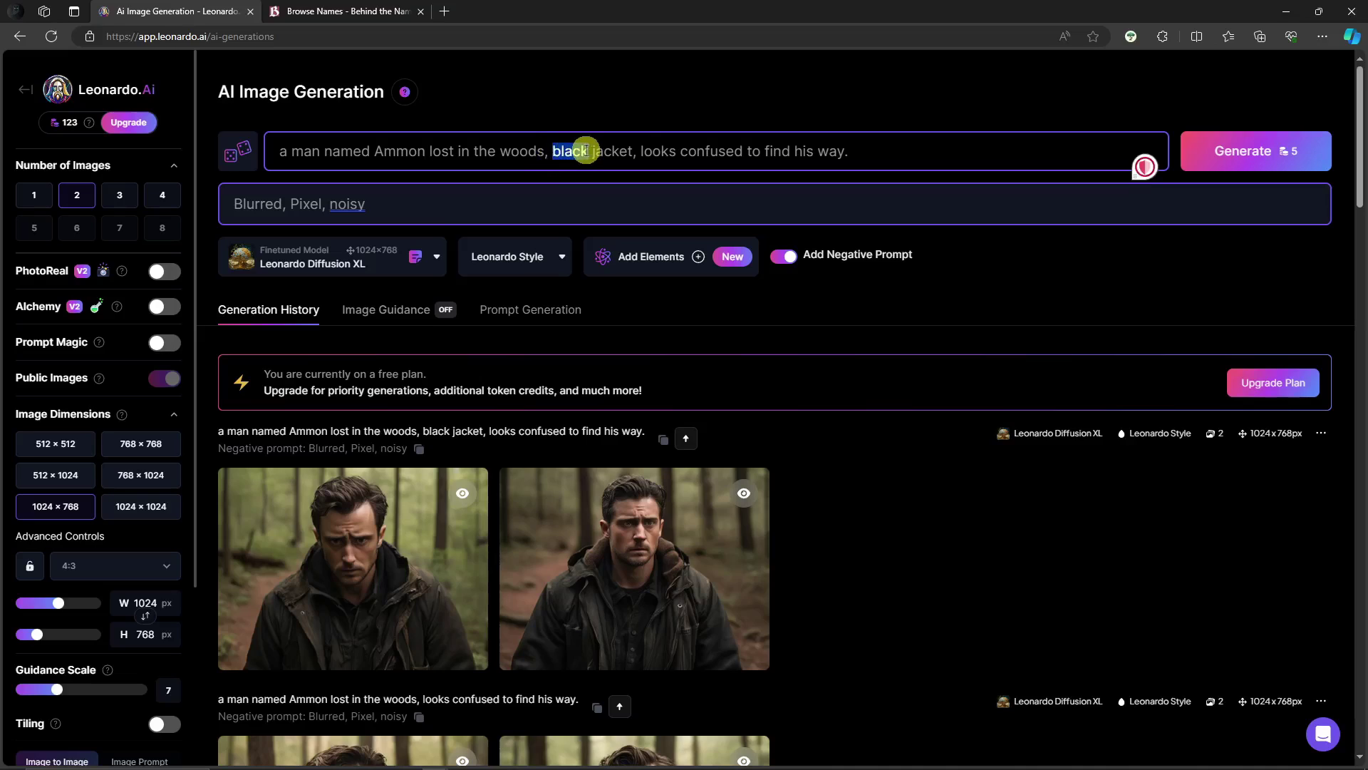
type("red")
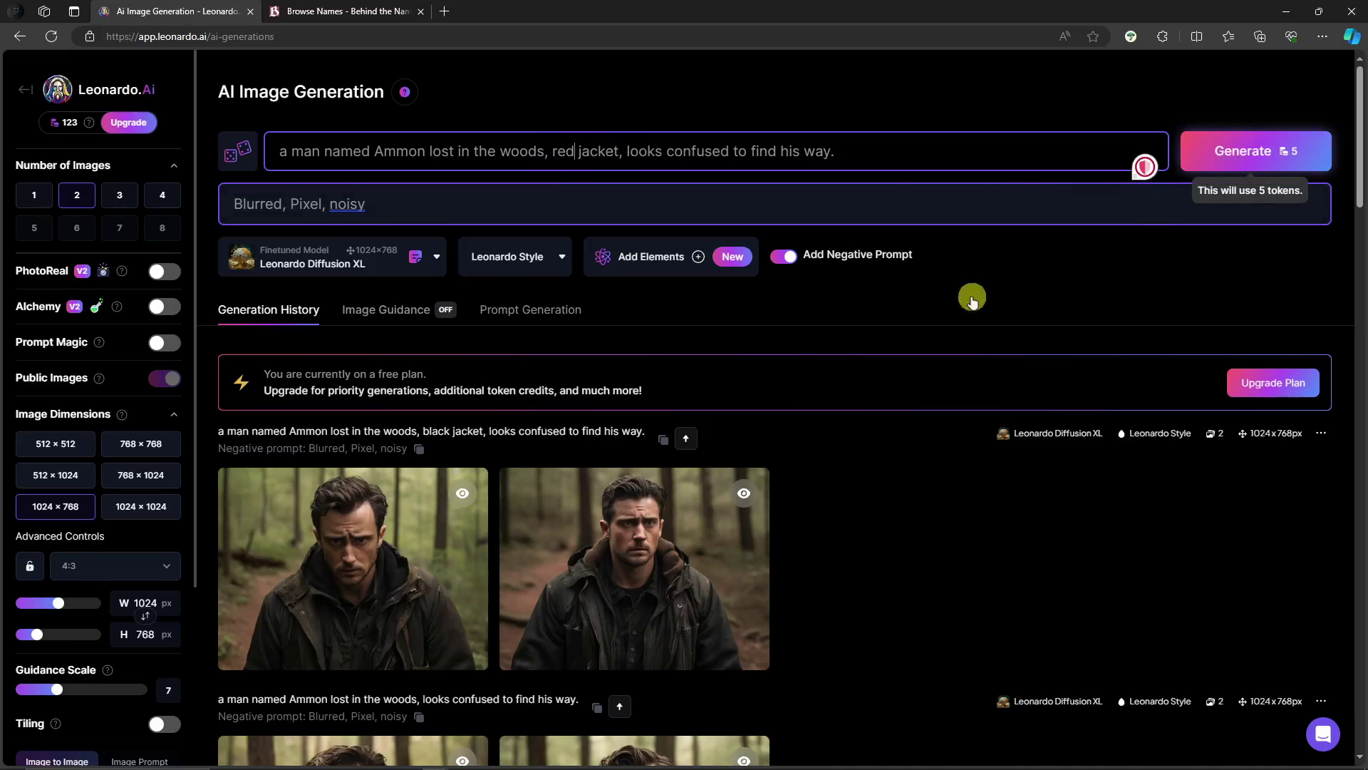
key("Return")
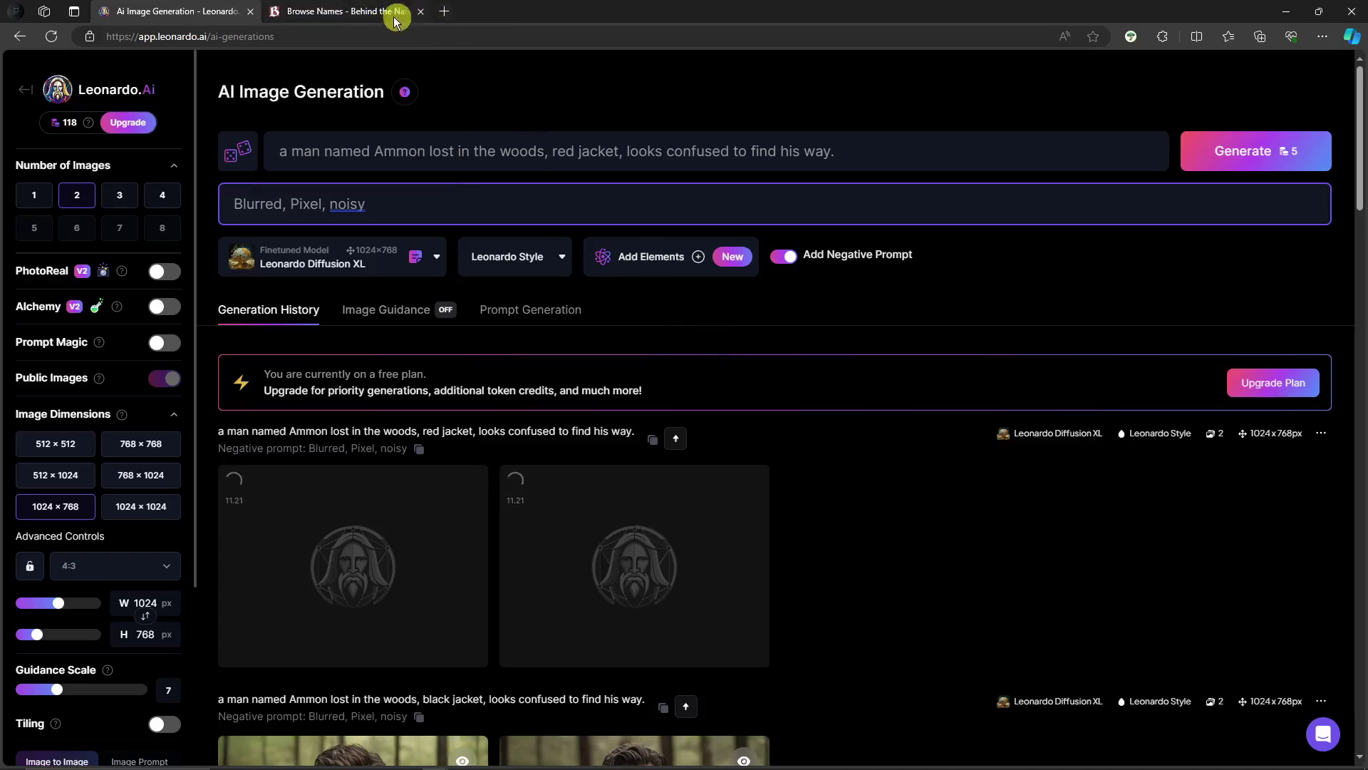
scroll(821, 442, "down", 5)
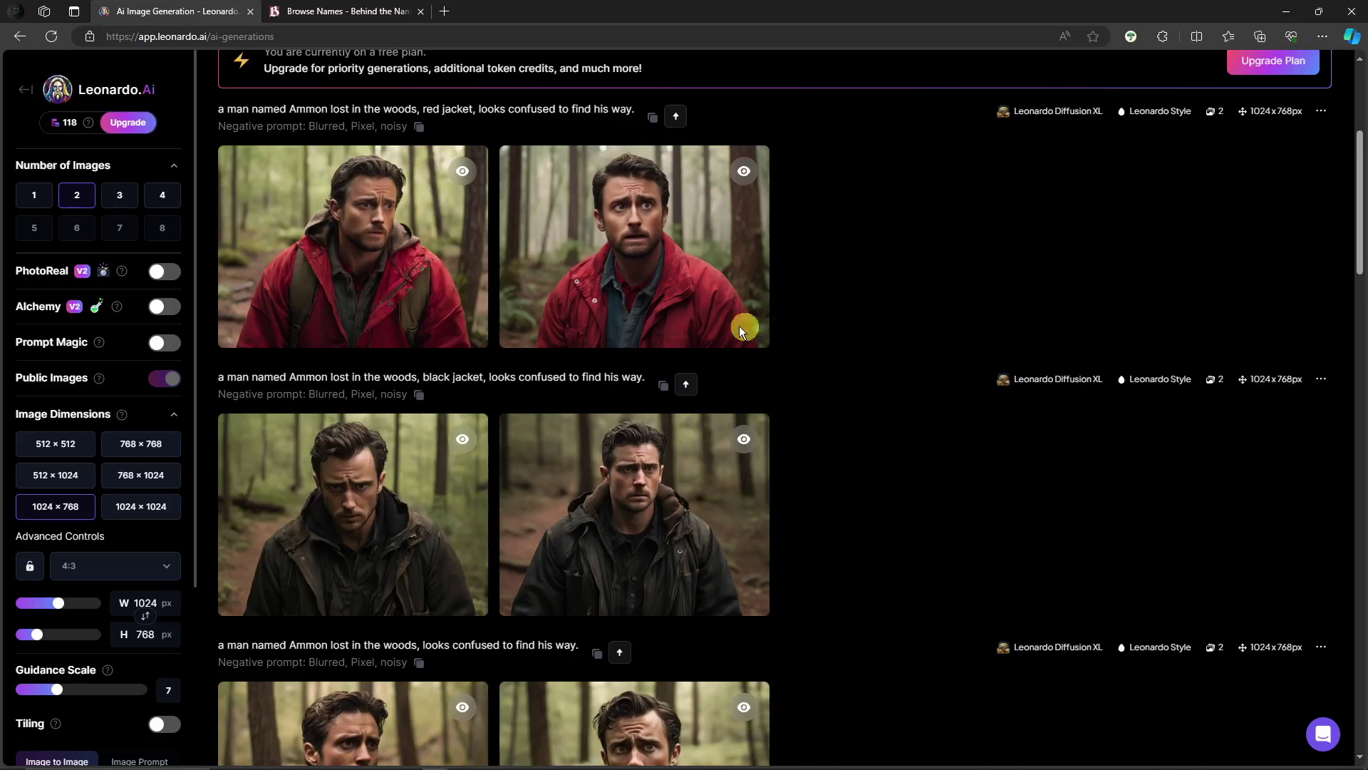
scroll(499, 349, "up", 2)
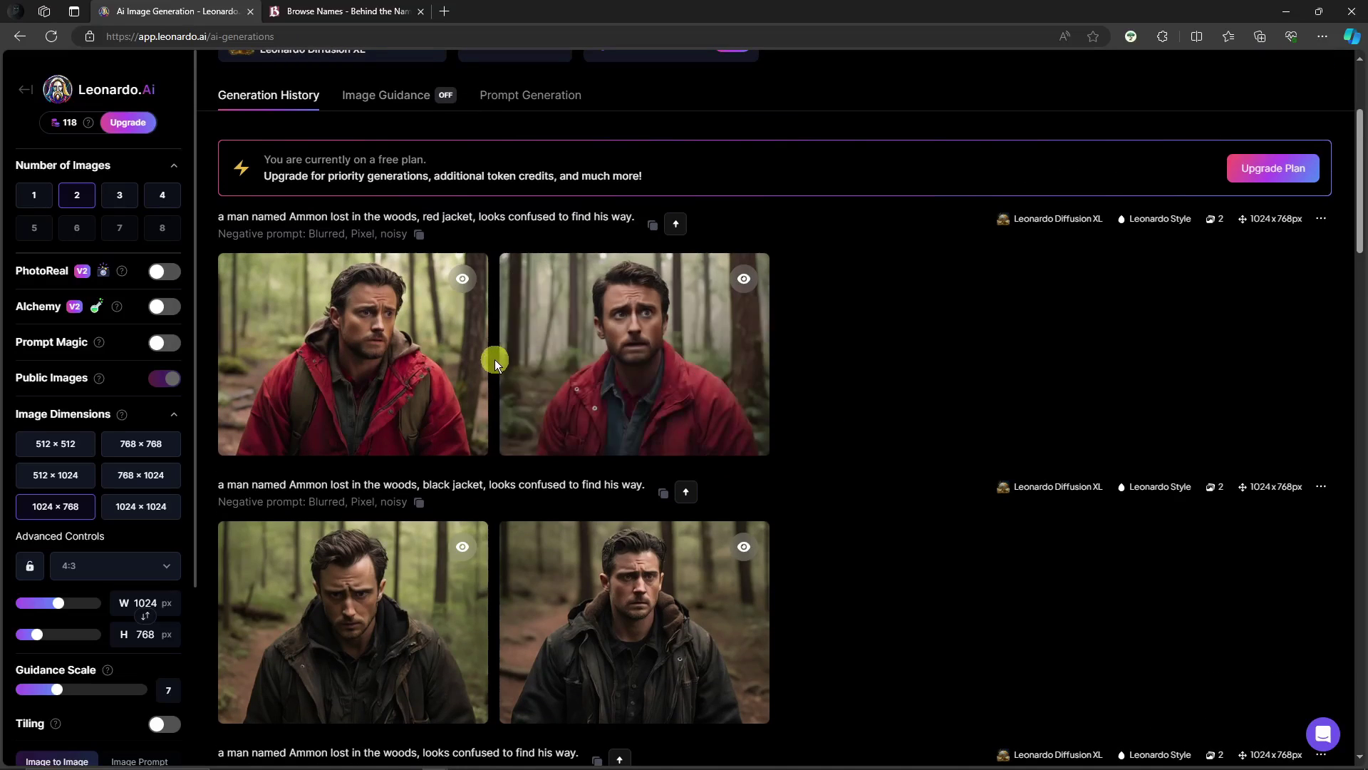
scroll(825, 421, "up", 3)
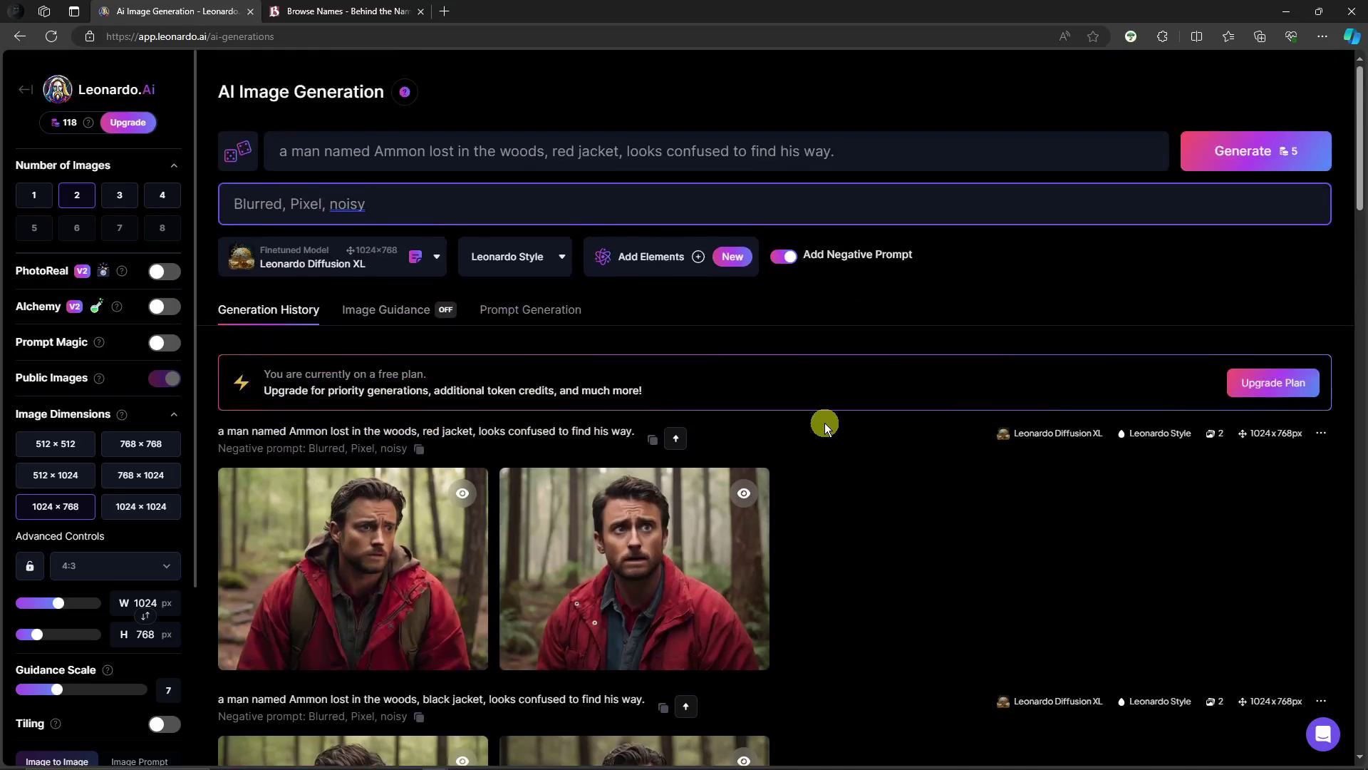
scroll(373, 397, "down", 7)
scroll(383, 399, "down", 8)
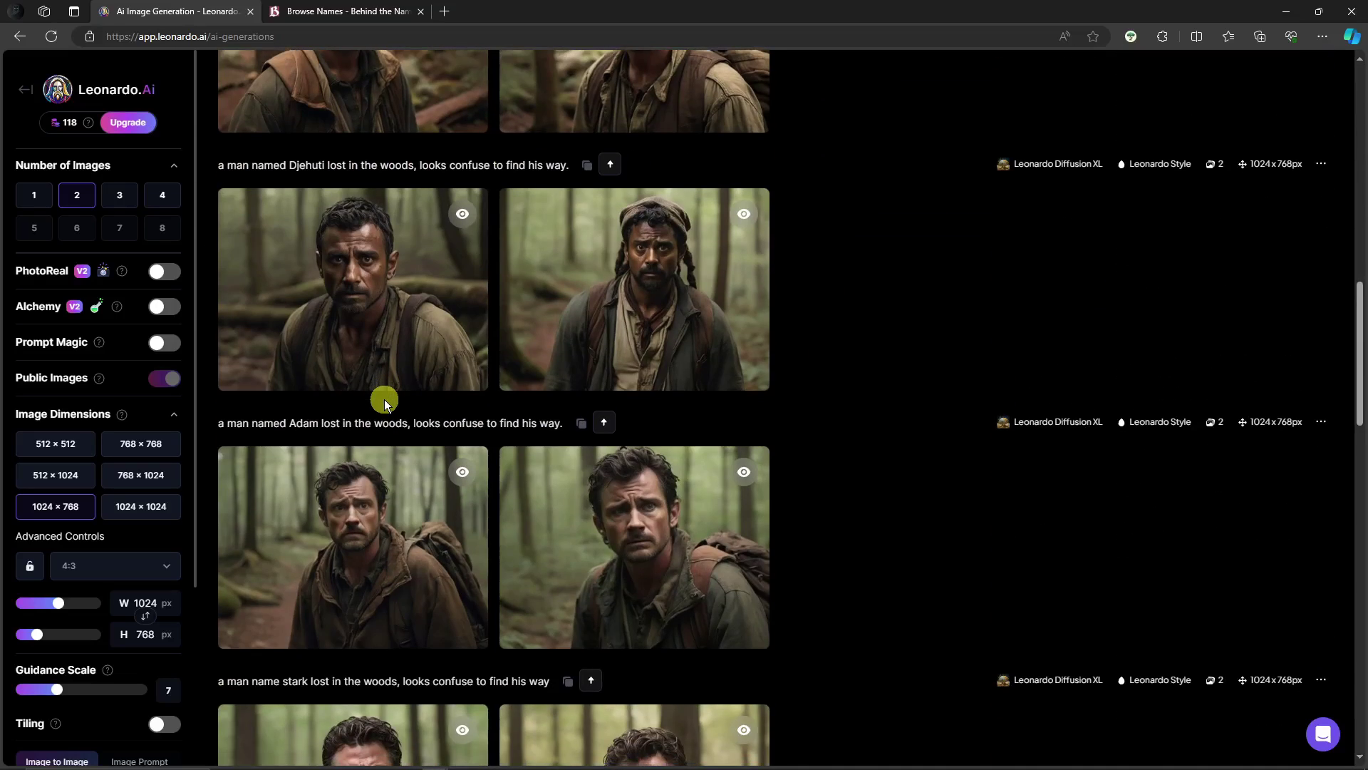
scroll(384, 399, "up", 14)
scroll(384, 399, "up", 2)
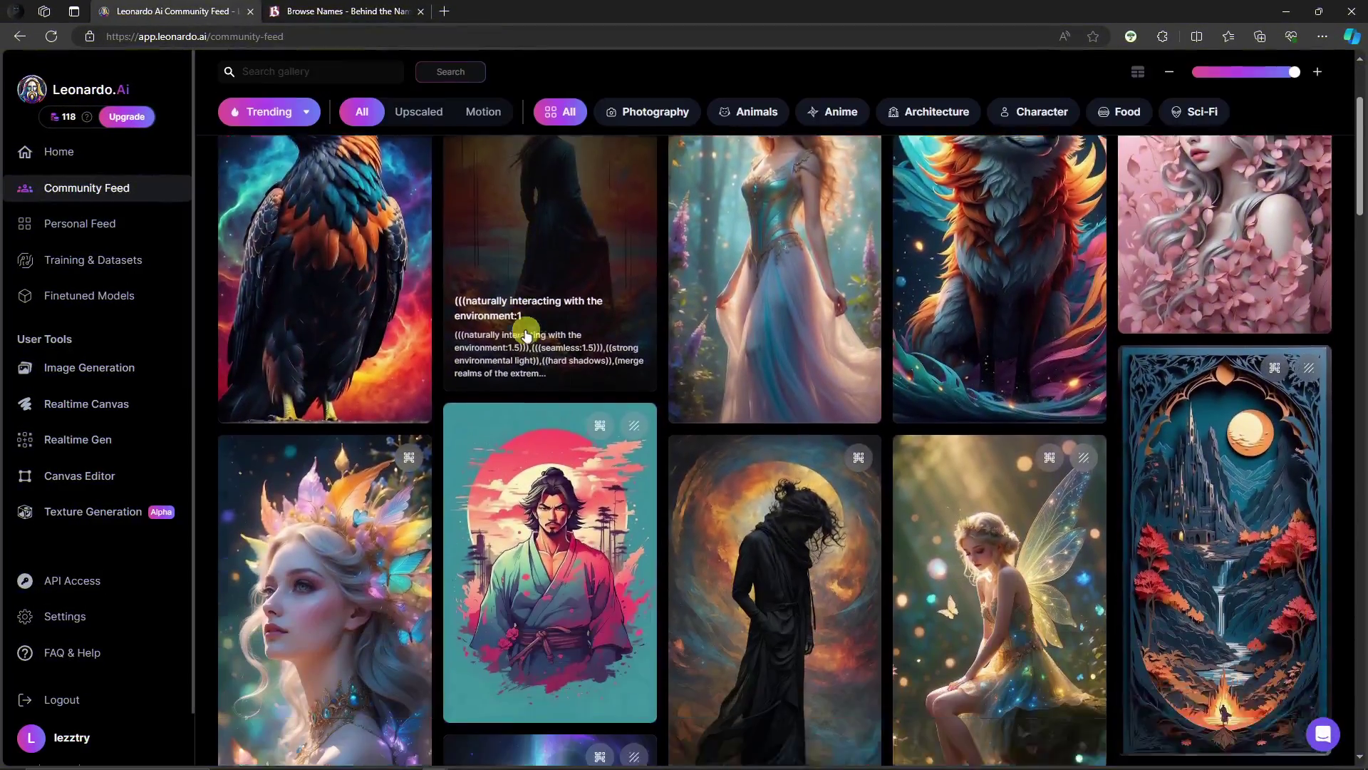
Scroll the Community Feed and open the 'stunningly attractive young woman' image details
scroll(542, 339, "down", 6)
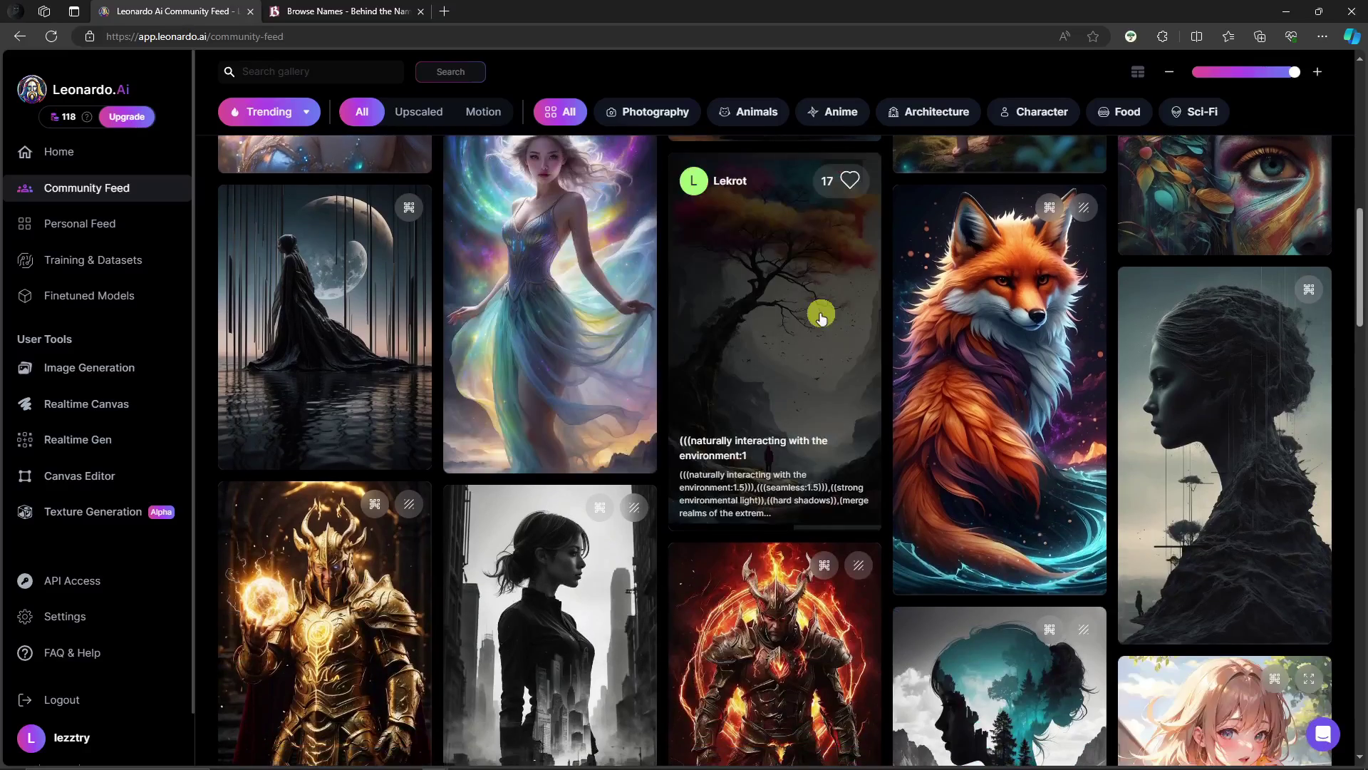
scroll(821, 317, "down", 6)
scroll(866, 413, "down", 20)
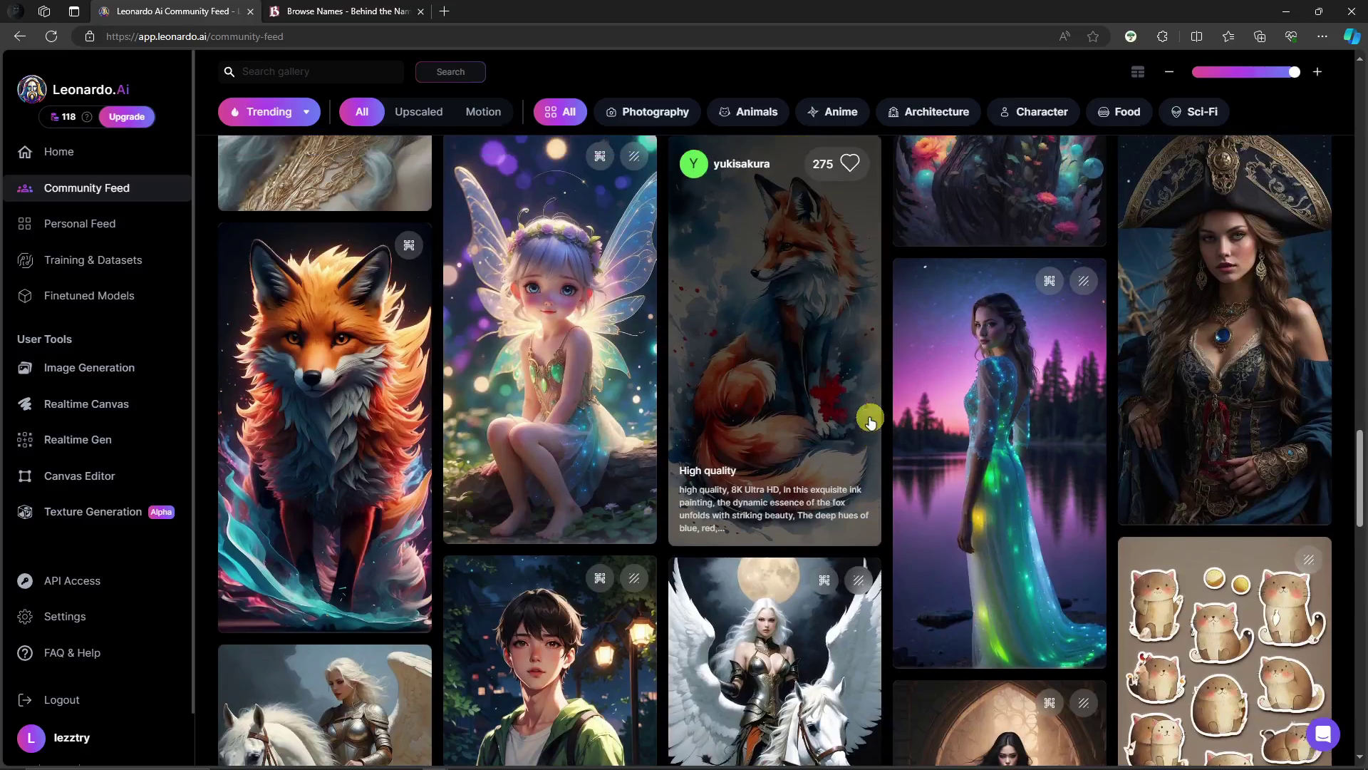
scroll(866, 421, "down", 5)
scroll(1290, 306, "up", 5)
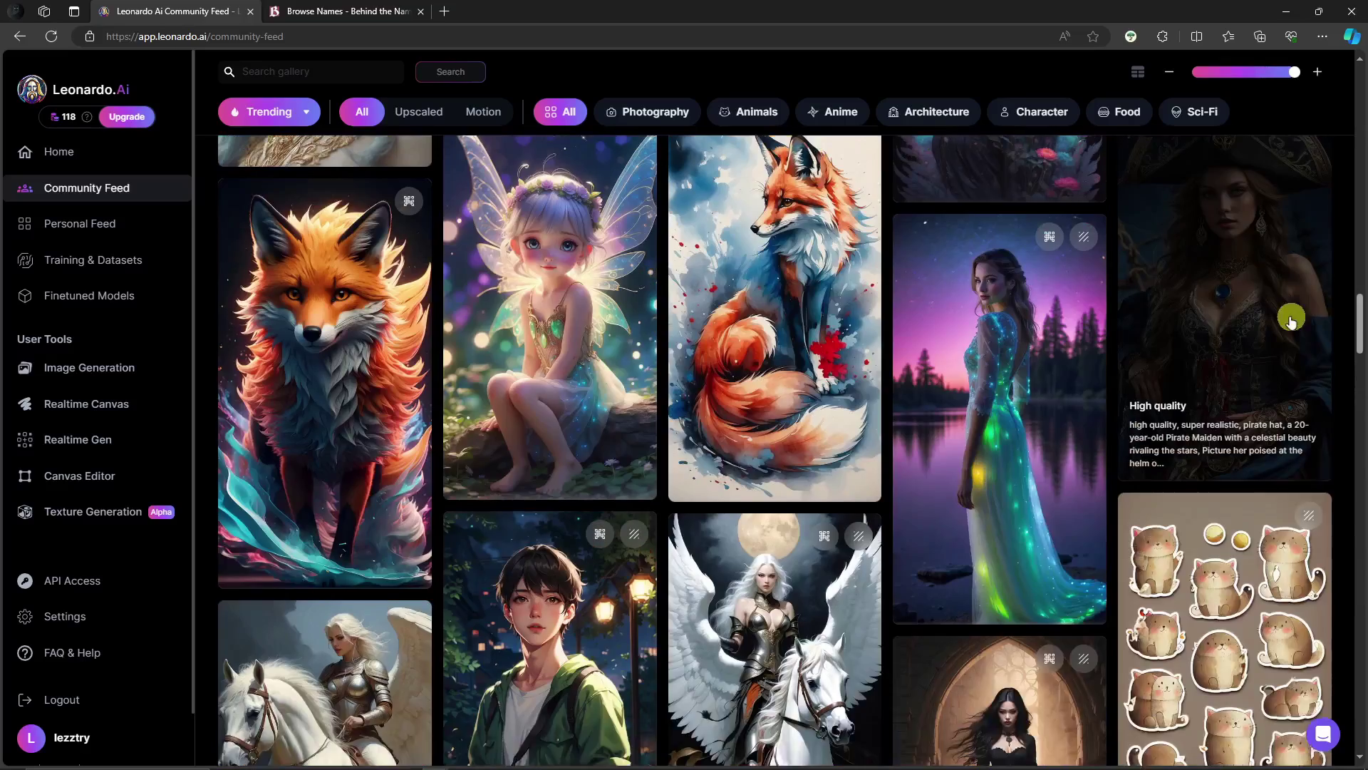
scroll(1239, 364, "down", 4)
scroll(1240, 365, "down", 10)
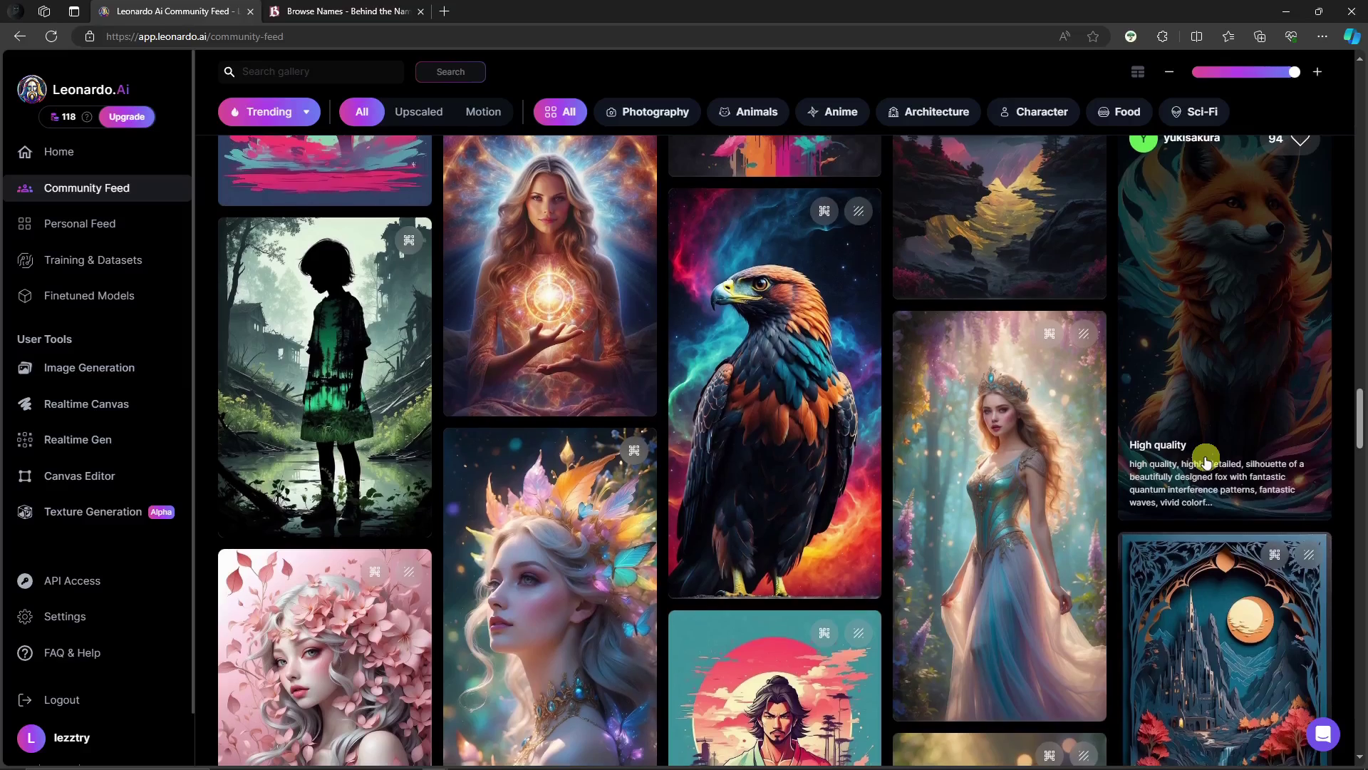
scroll(1212, 454, "down", 10)
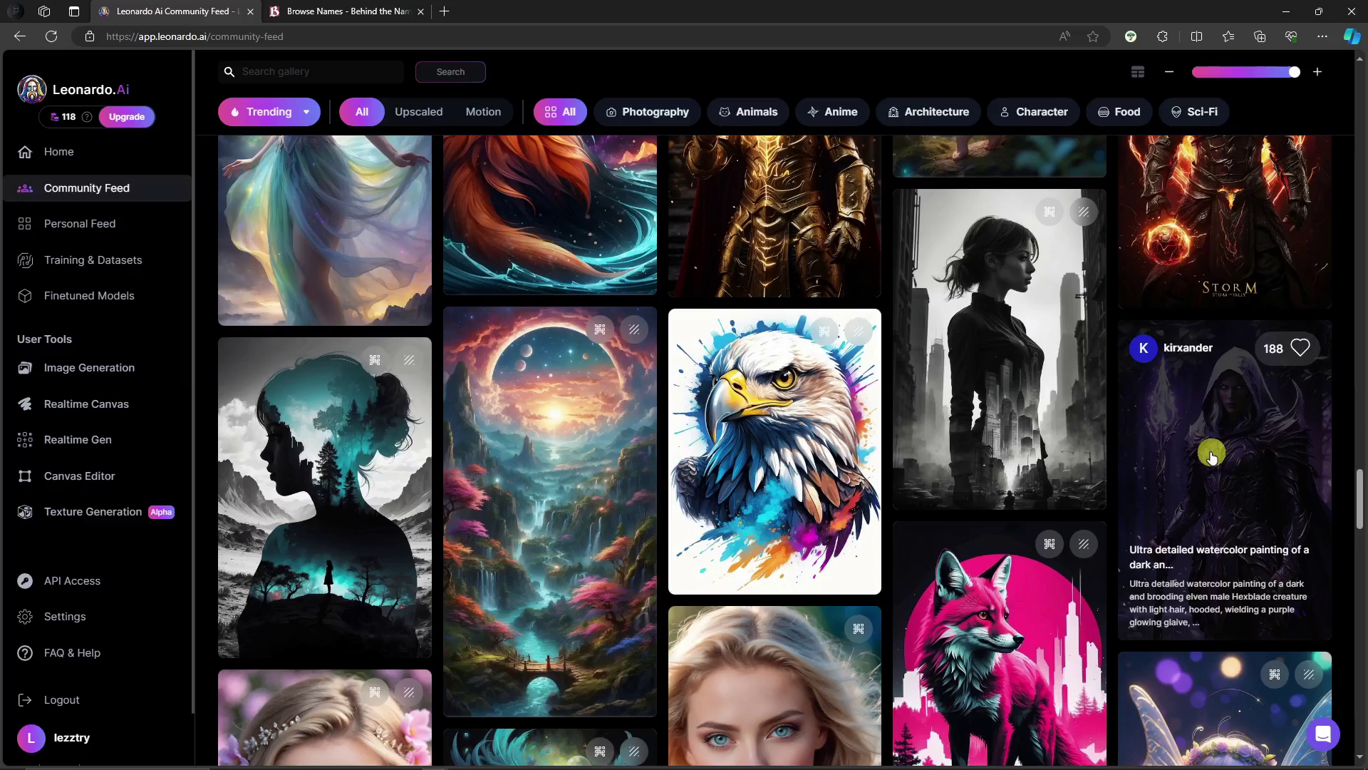
scroll(1212, 454, "down", 5)
scroll(775, 318, "down", 2)
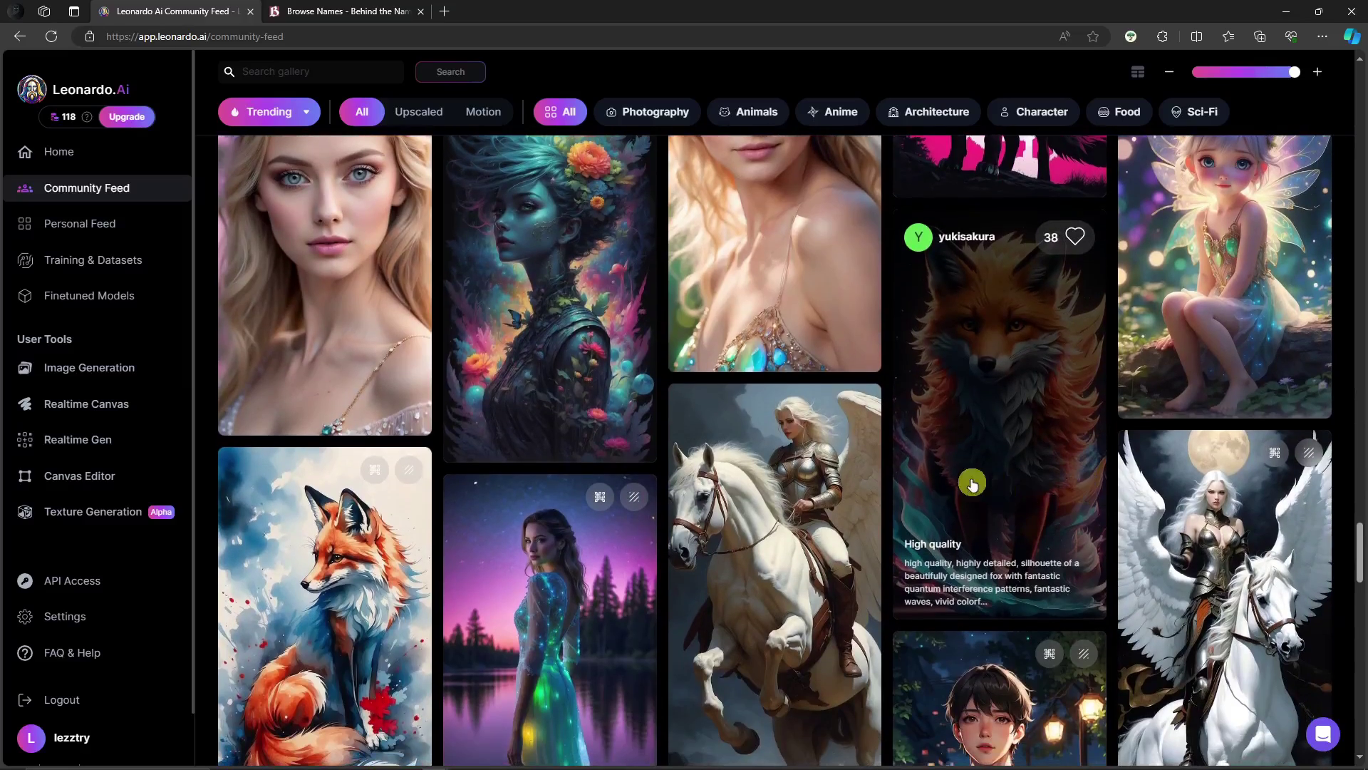
scroll(784, 300, "up", 3)
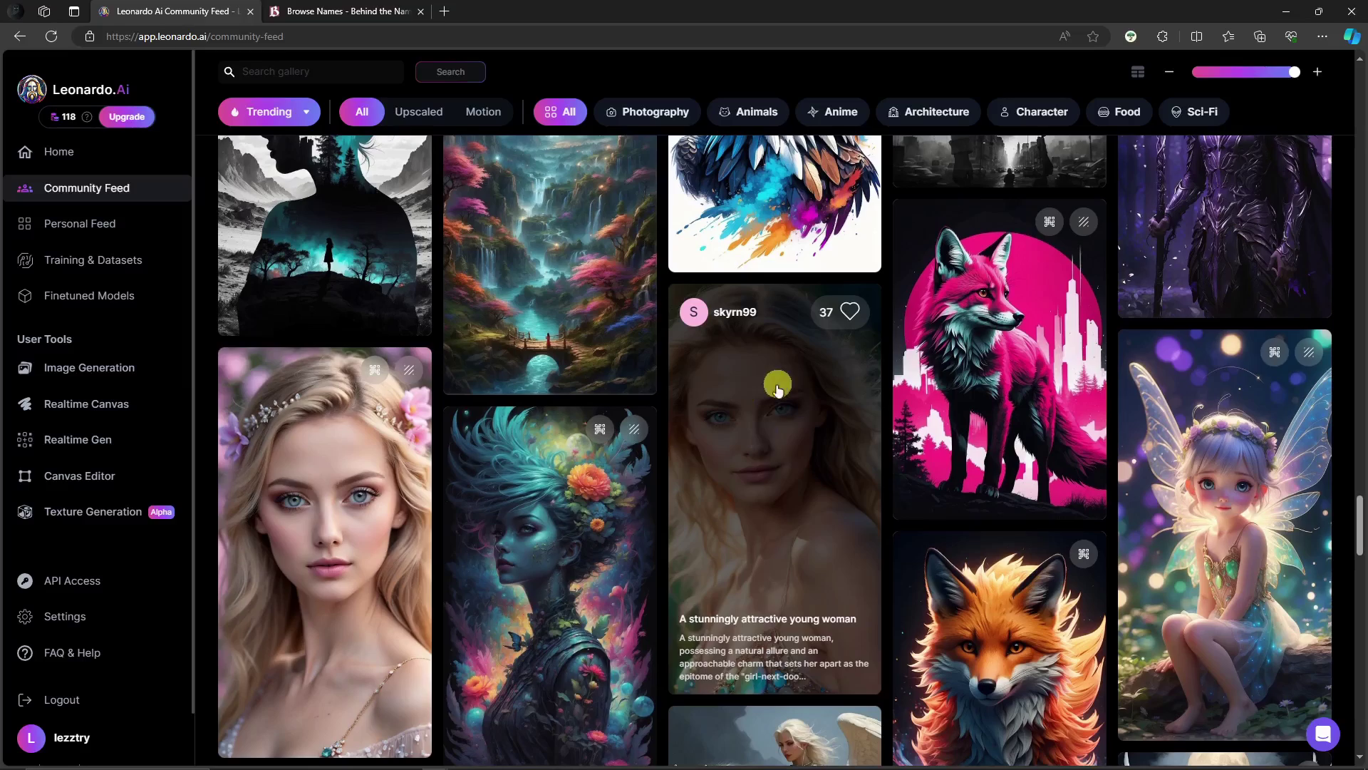
left_click(781, 484)
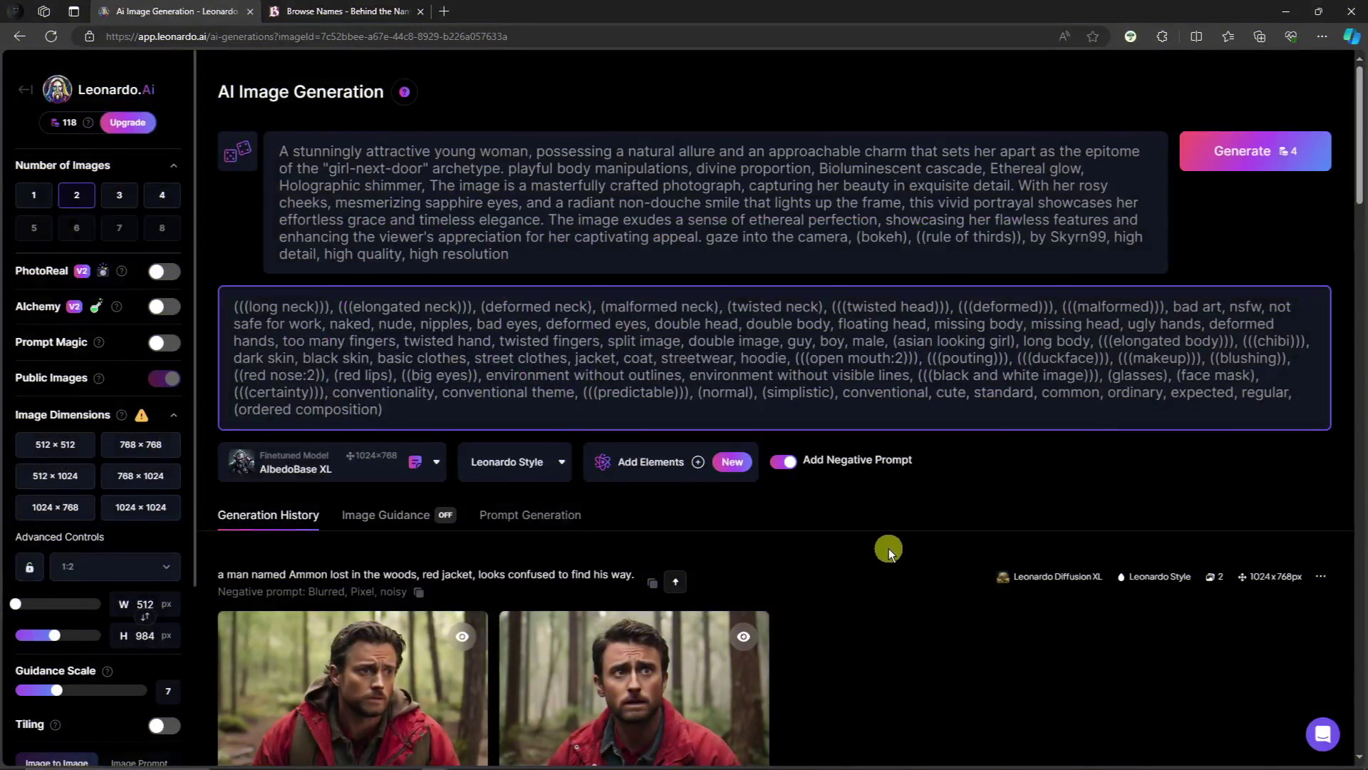
Review the remixed young woman prompt and its negative prompt text
scroll(899, 580, "down", 2)
scroll(903, 579, "up", 2)
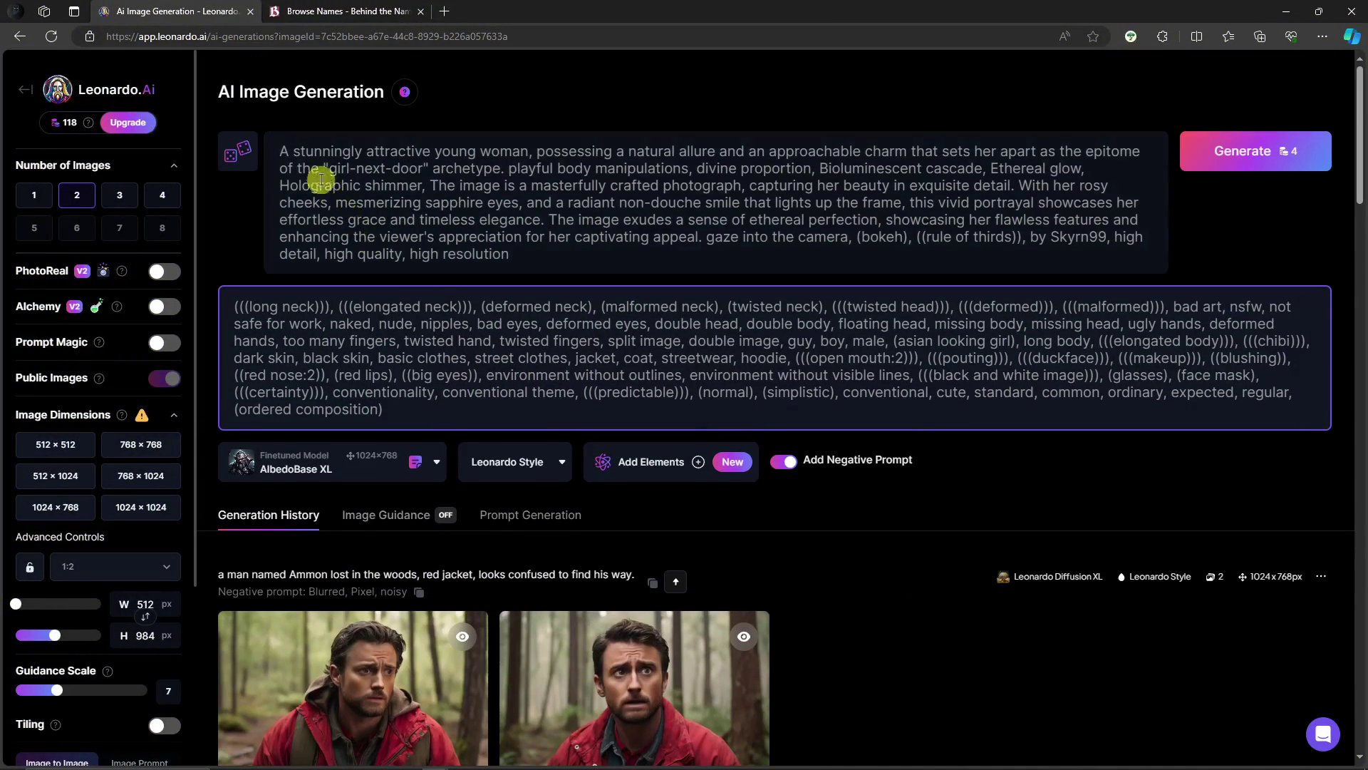
left_click_drag(279, 152, 528, 301)
left_click(527, 303)
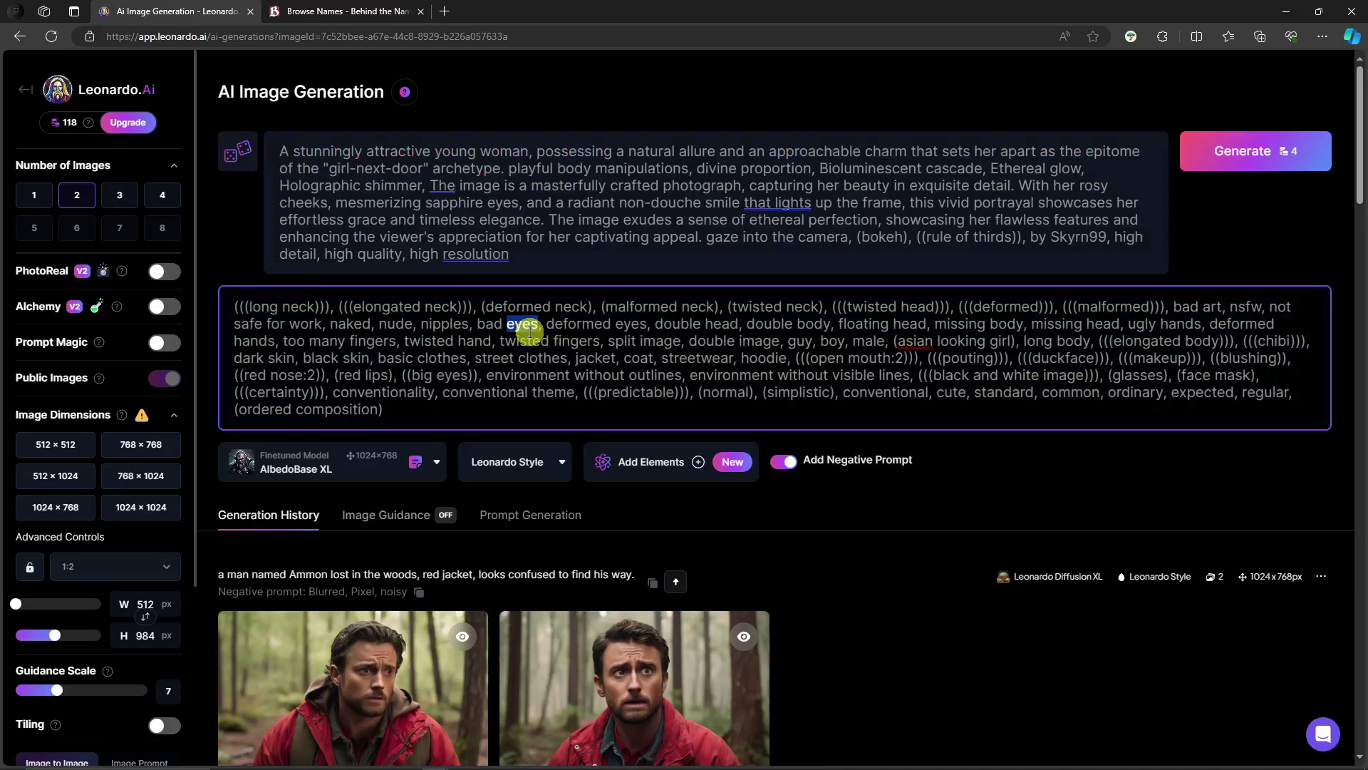
left_click_drag(244, 306, 388, 407)
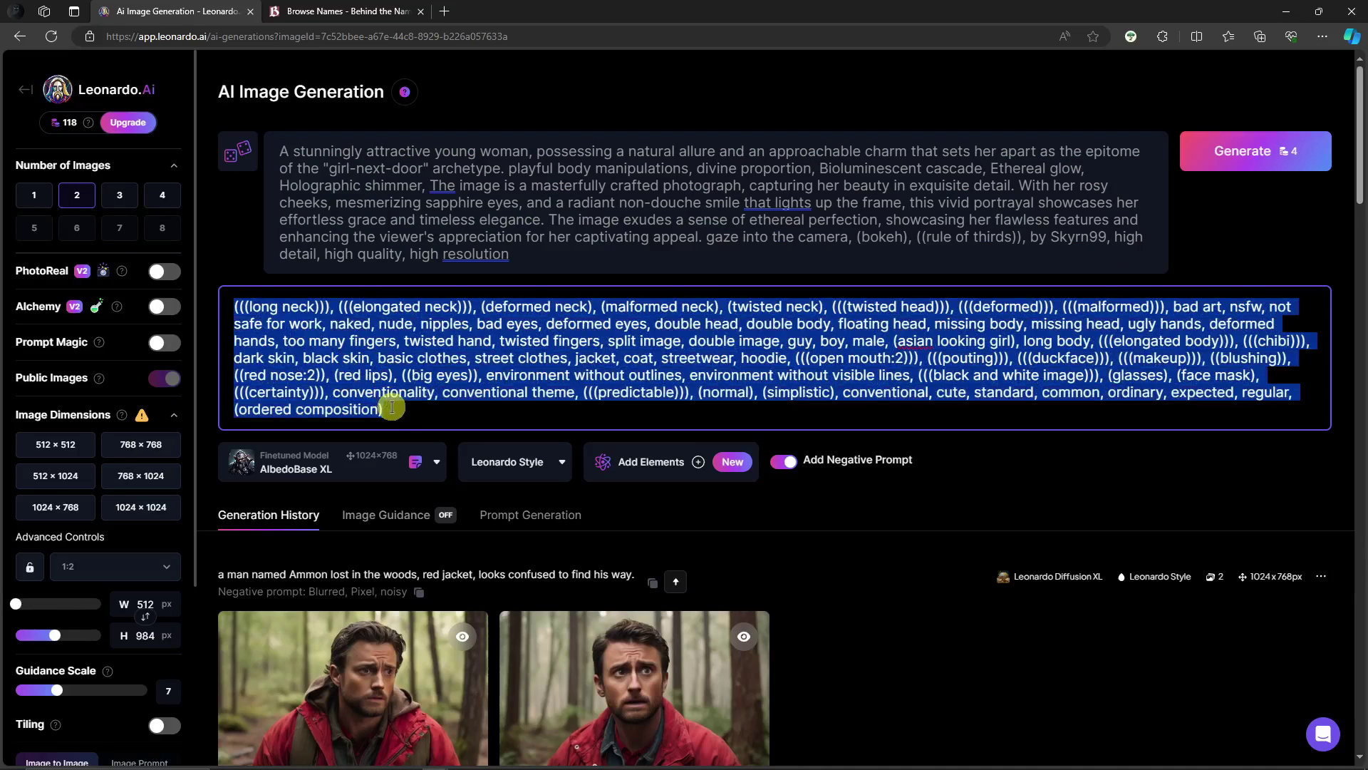
left_click(828, 372)
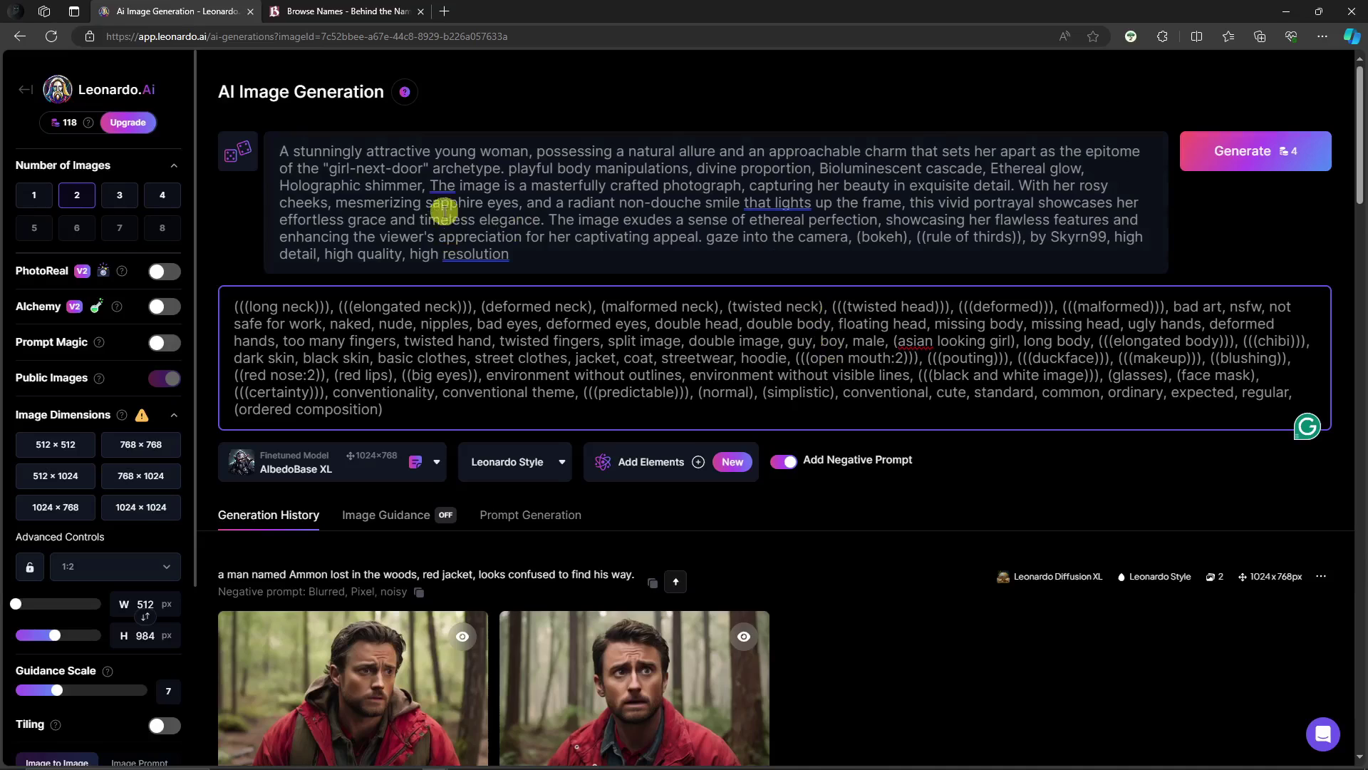
Insert 'named' after 'woman' in the main prompt
left_click(278, 150)
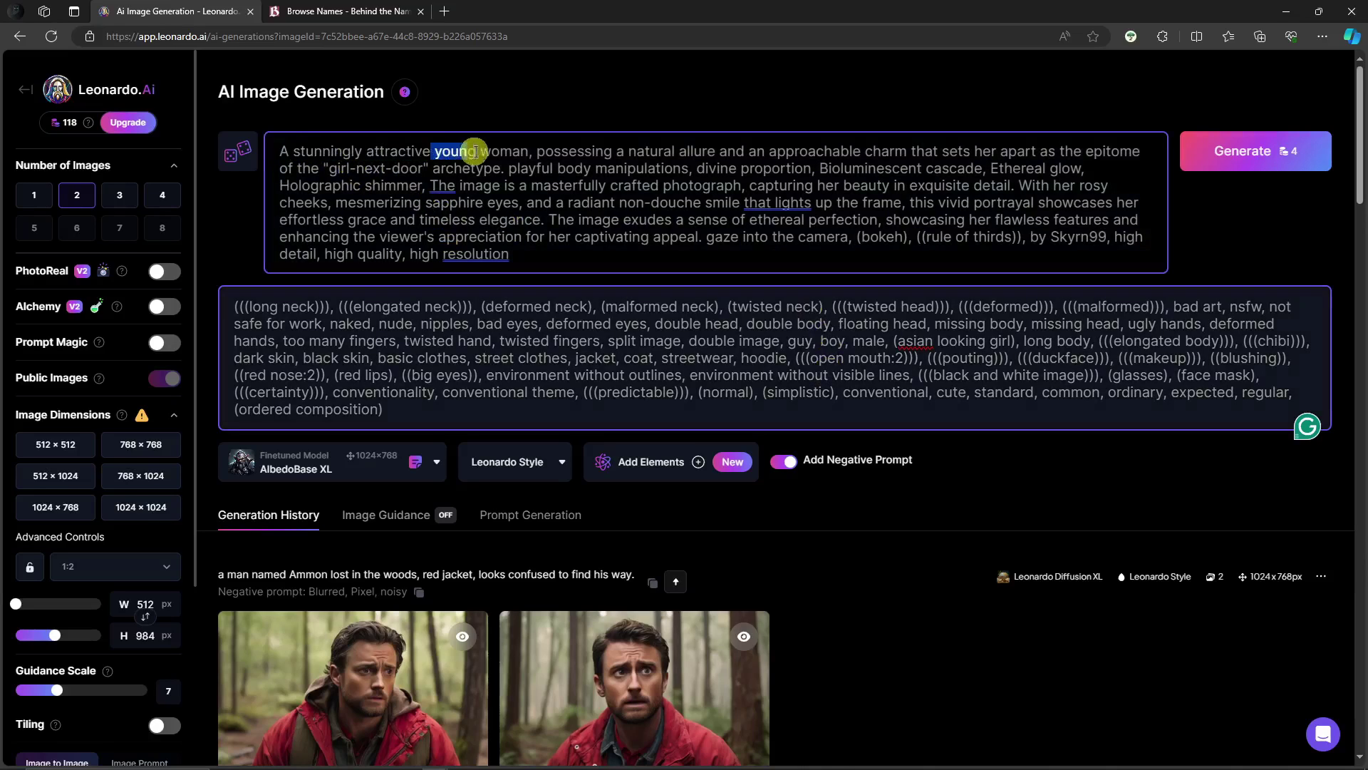
left_click(555, 169)
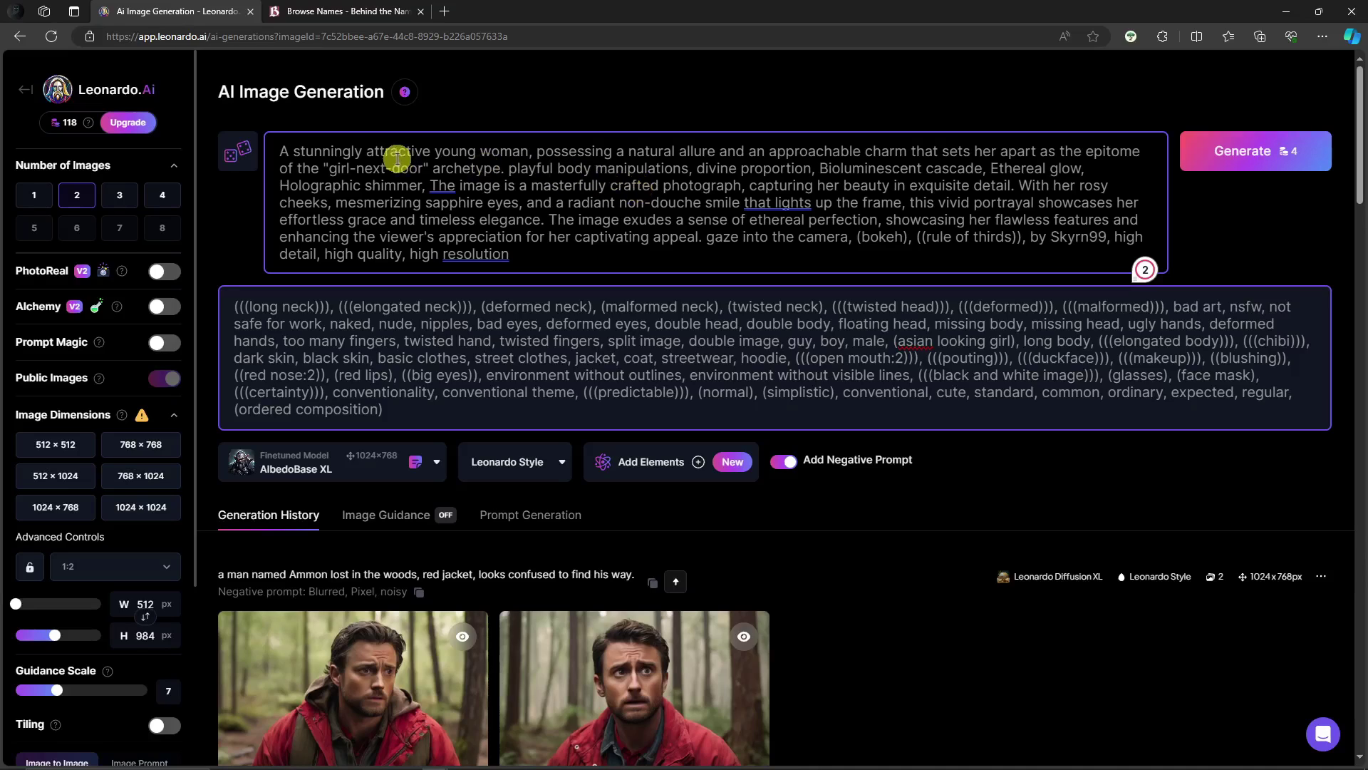
left_click(526, 151)
type("named")
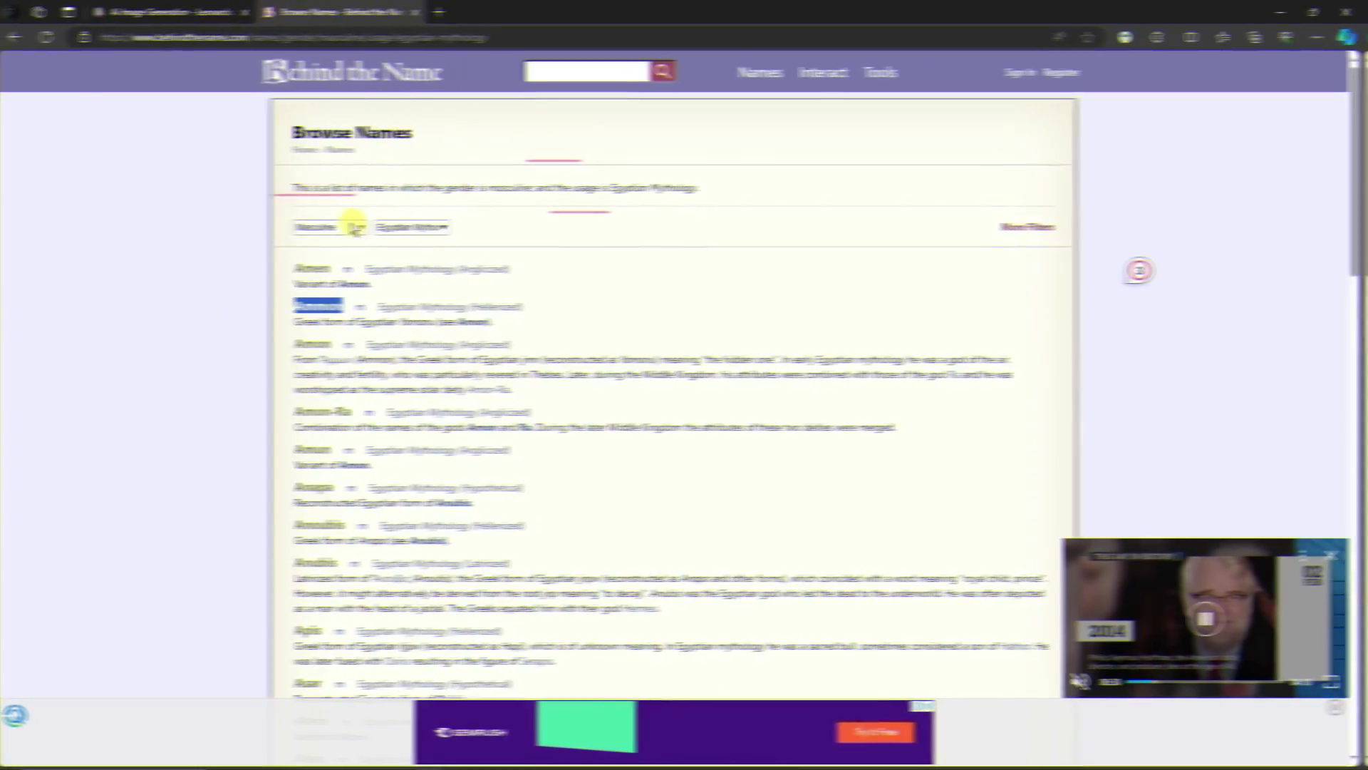
Switch the gender filter to Feminine and browse the 21 Egyptian Mythology names like Isis
left_click(368, 228)
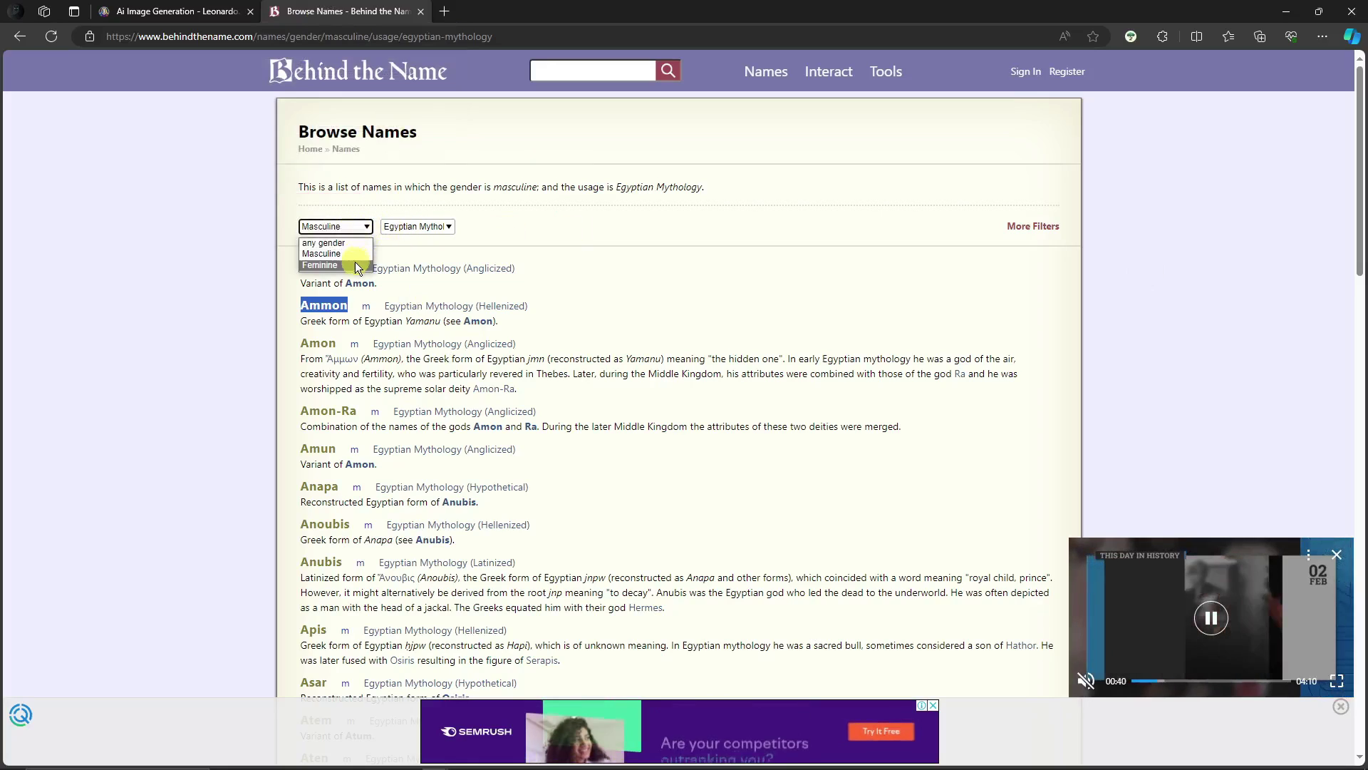
left_click(355, 260)
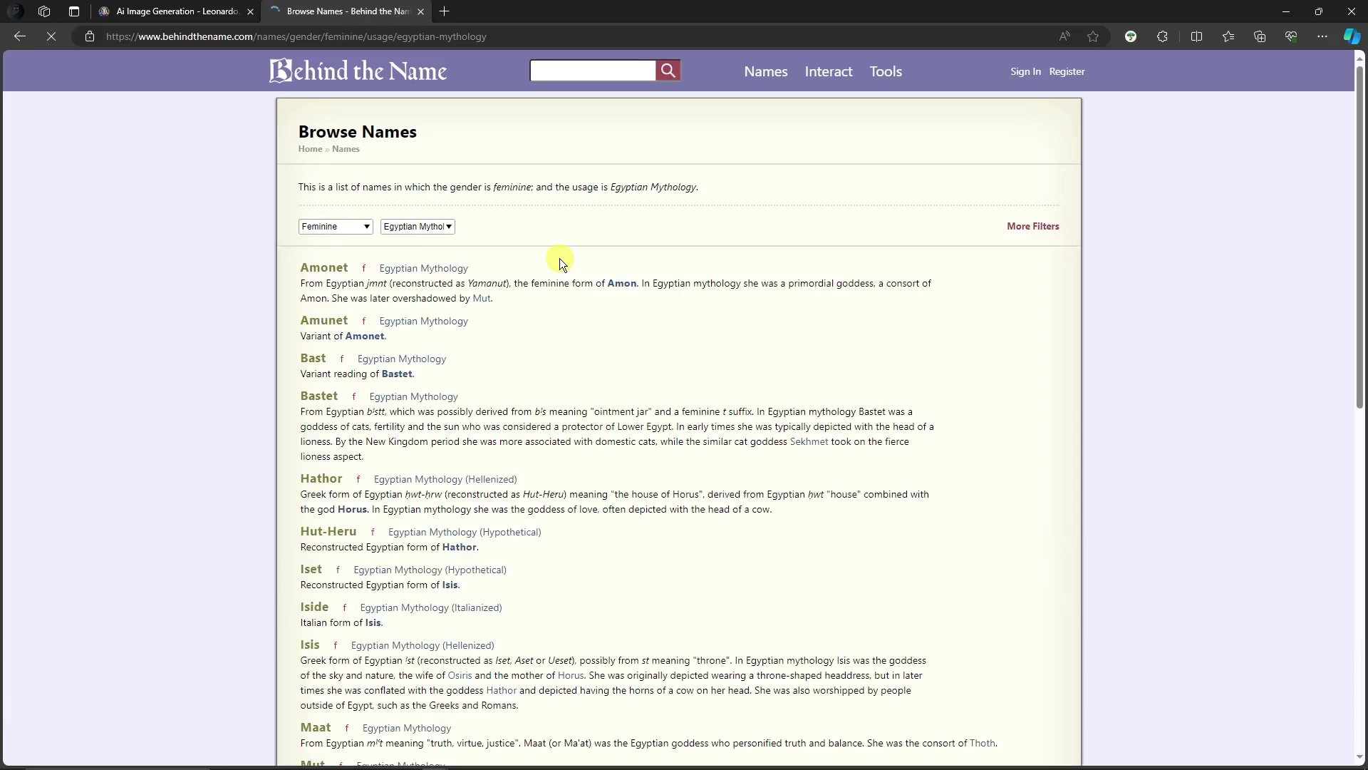
scroll(560, 263, "down", 6)
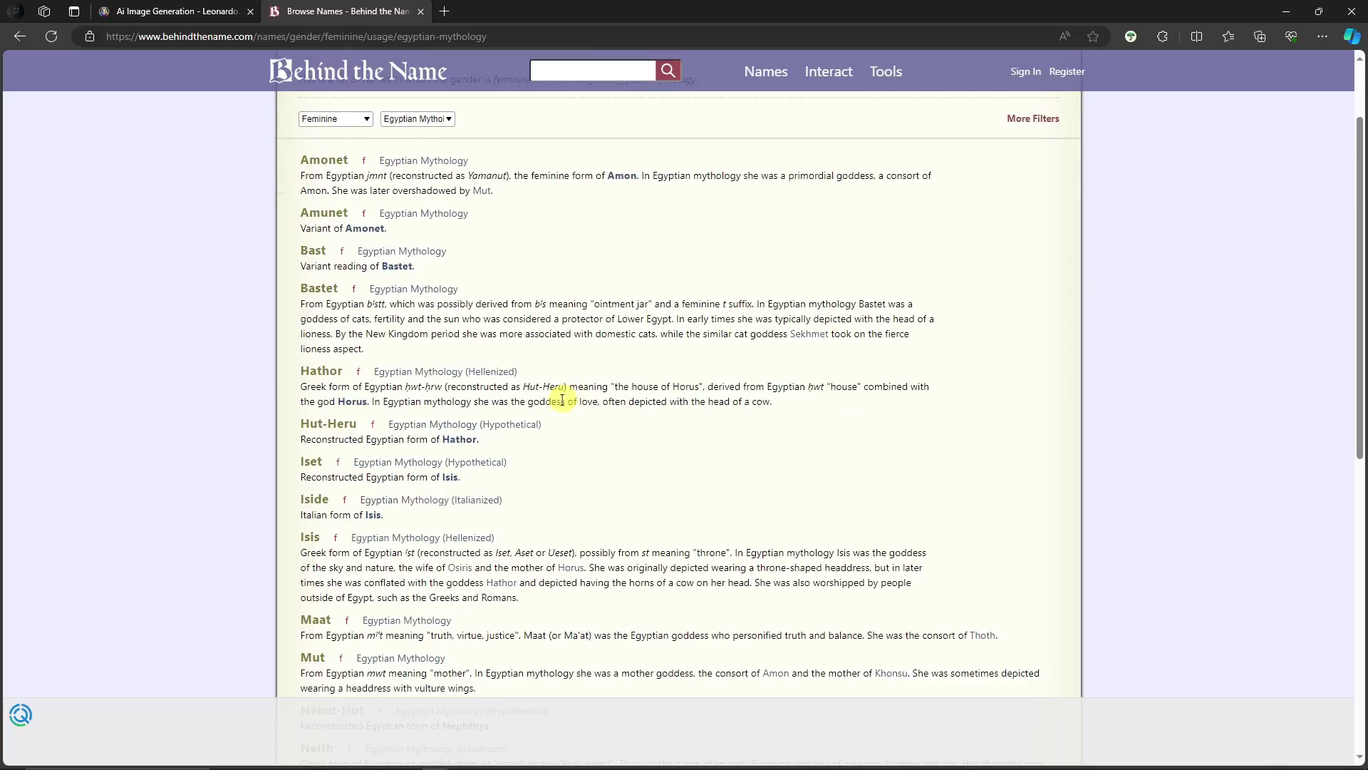
scroll(564, 407, "down", 4)
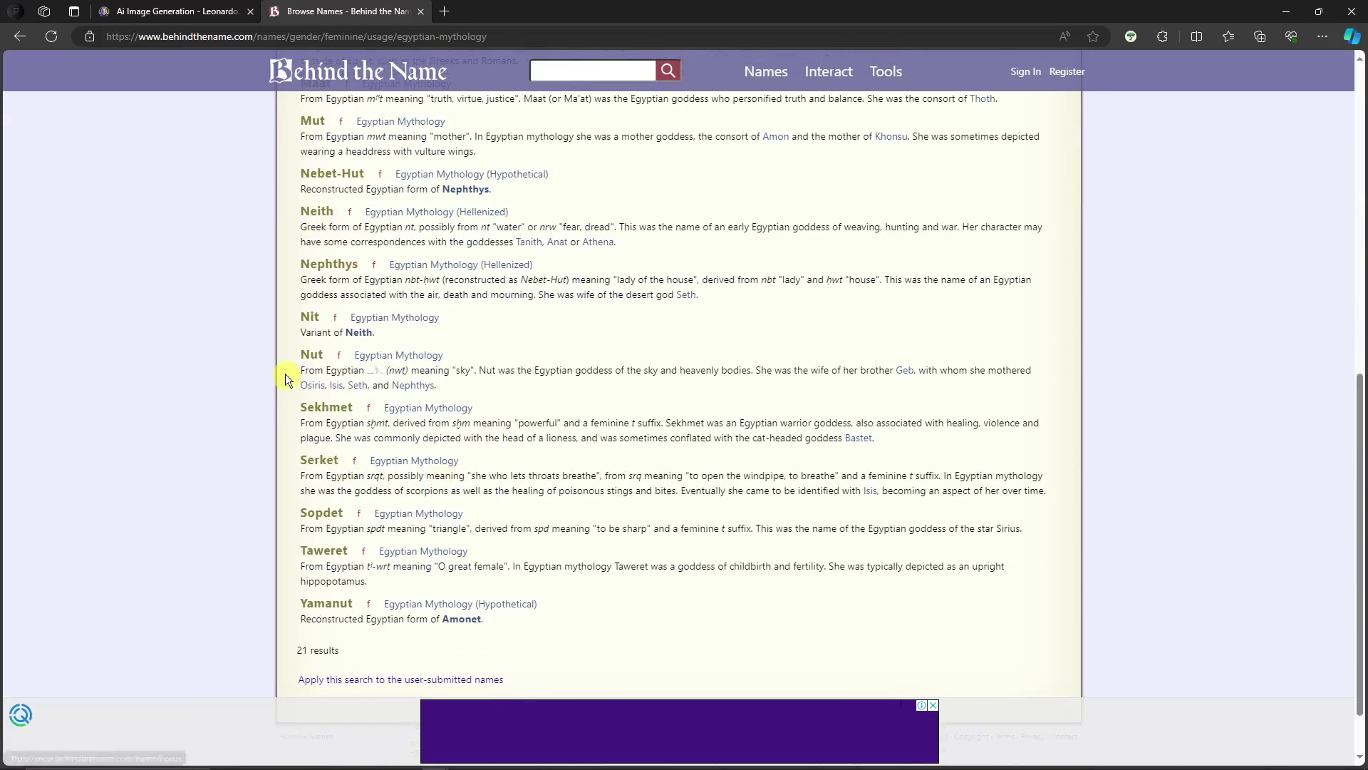
scroll(292, 515, "up", 10)
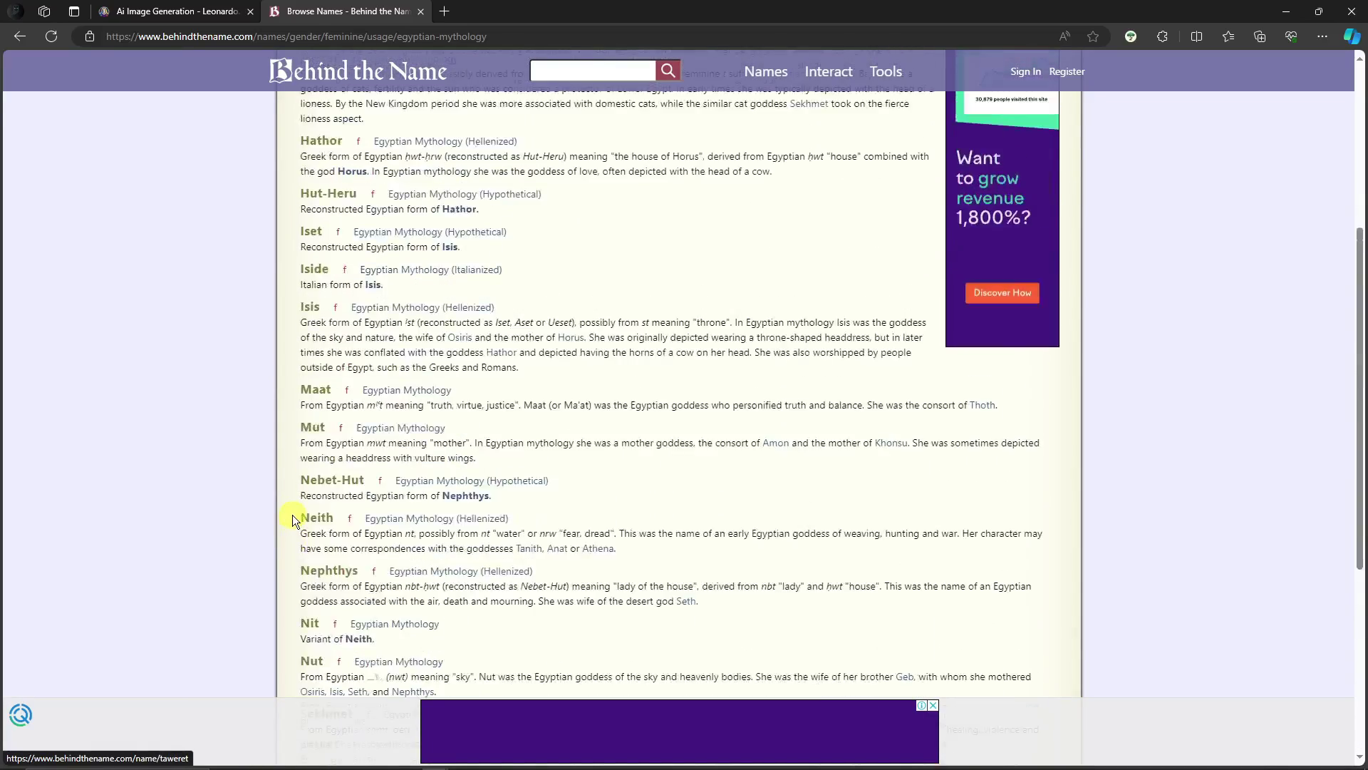
scroll(293, 515, "down", 1)
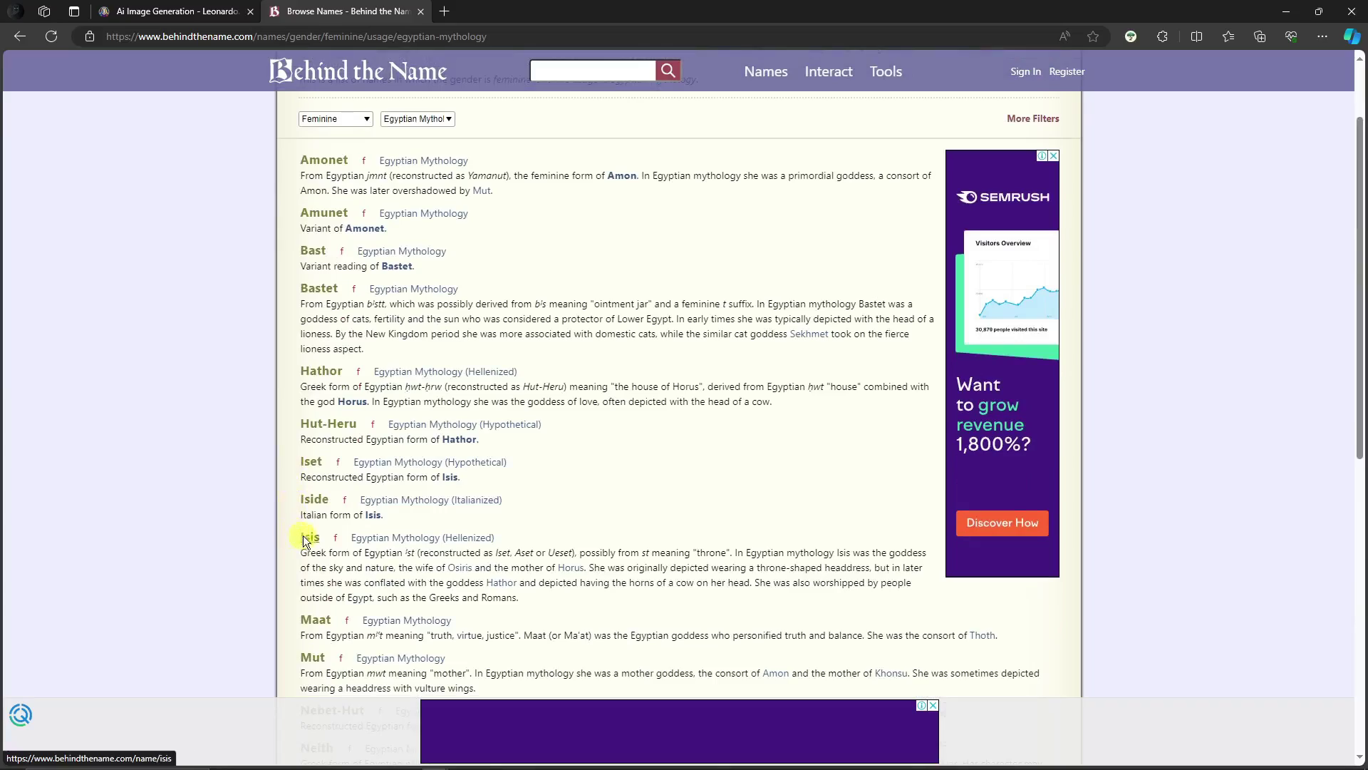
Paste Isis as the young woman's name and generate two 512×984 AlbedoBase XL portraits
left_click(148, 13)
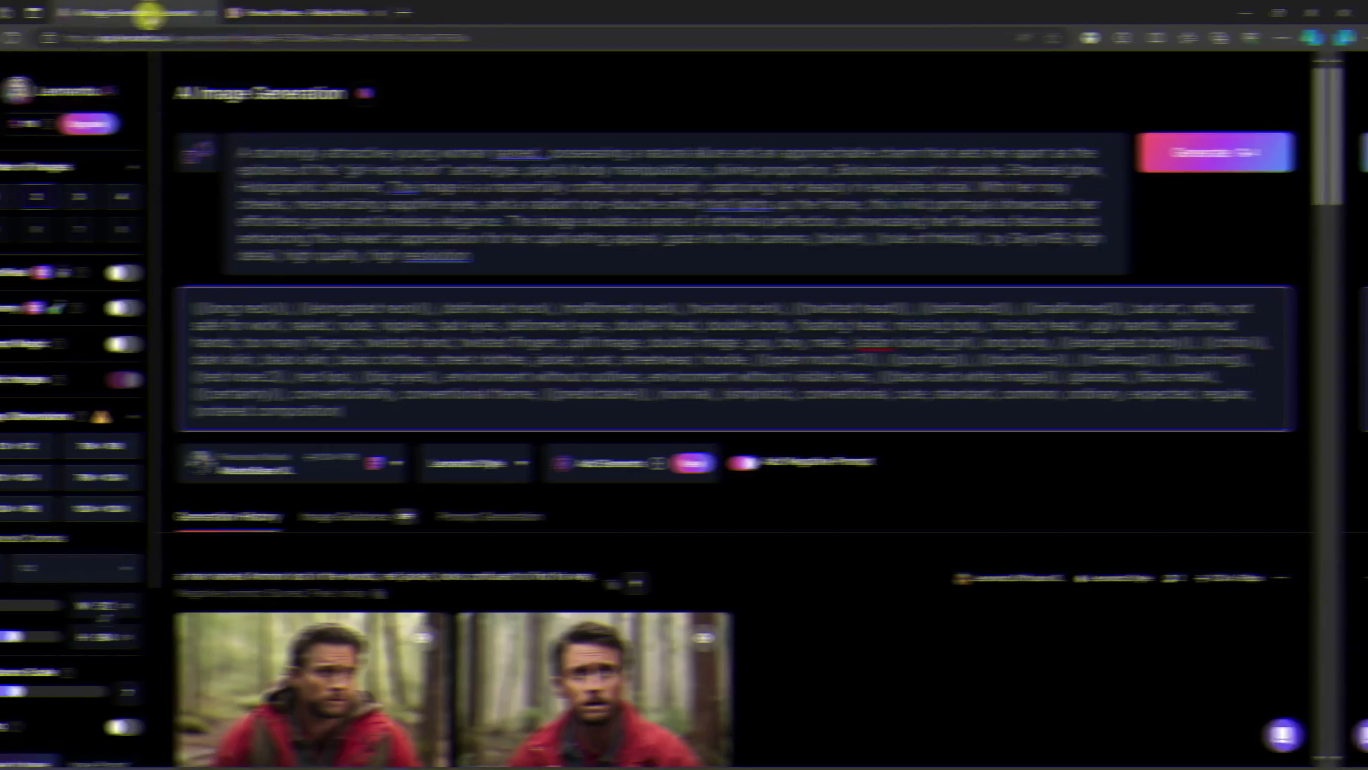
type("Isis")
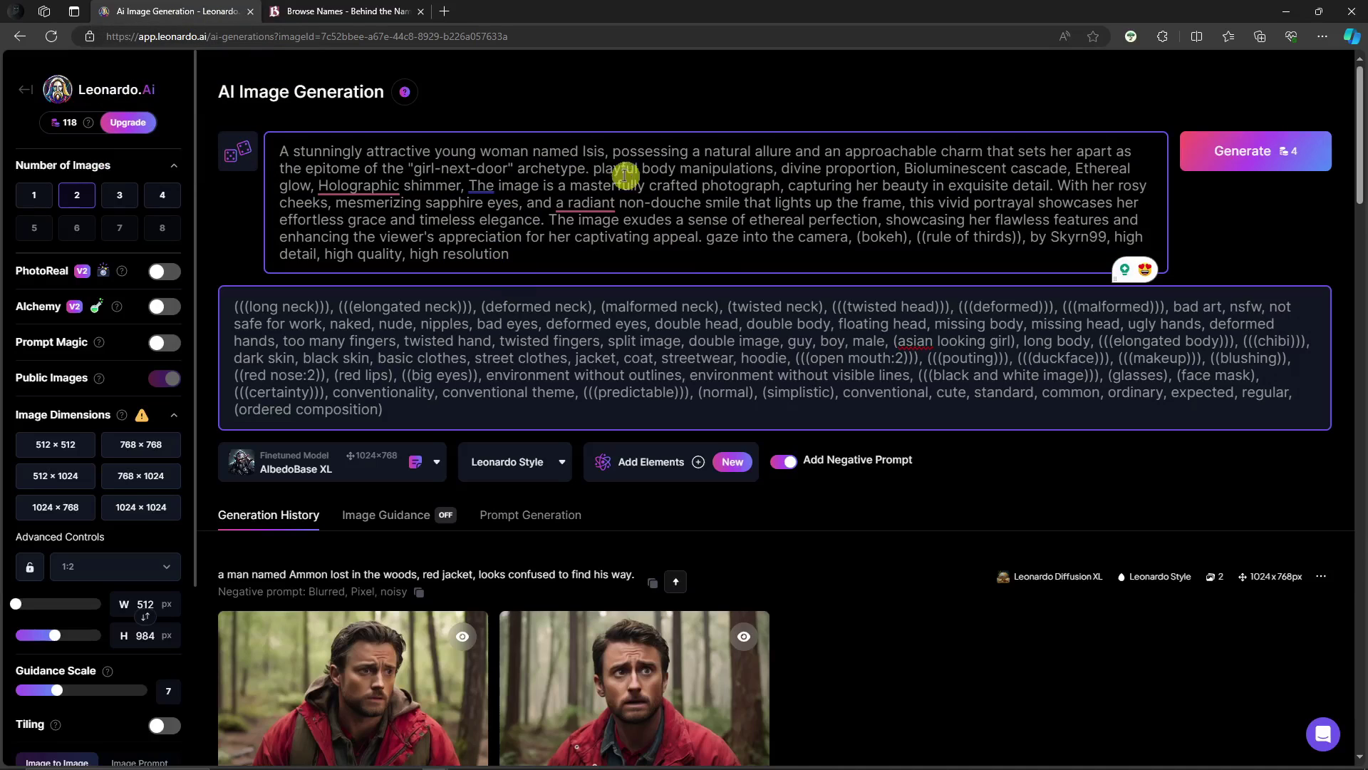
scroll(740, 342, "down", 3)
scroll(811, 332, "down", 4)
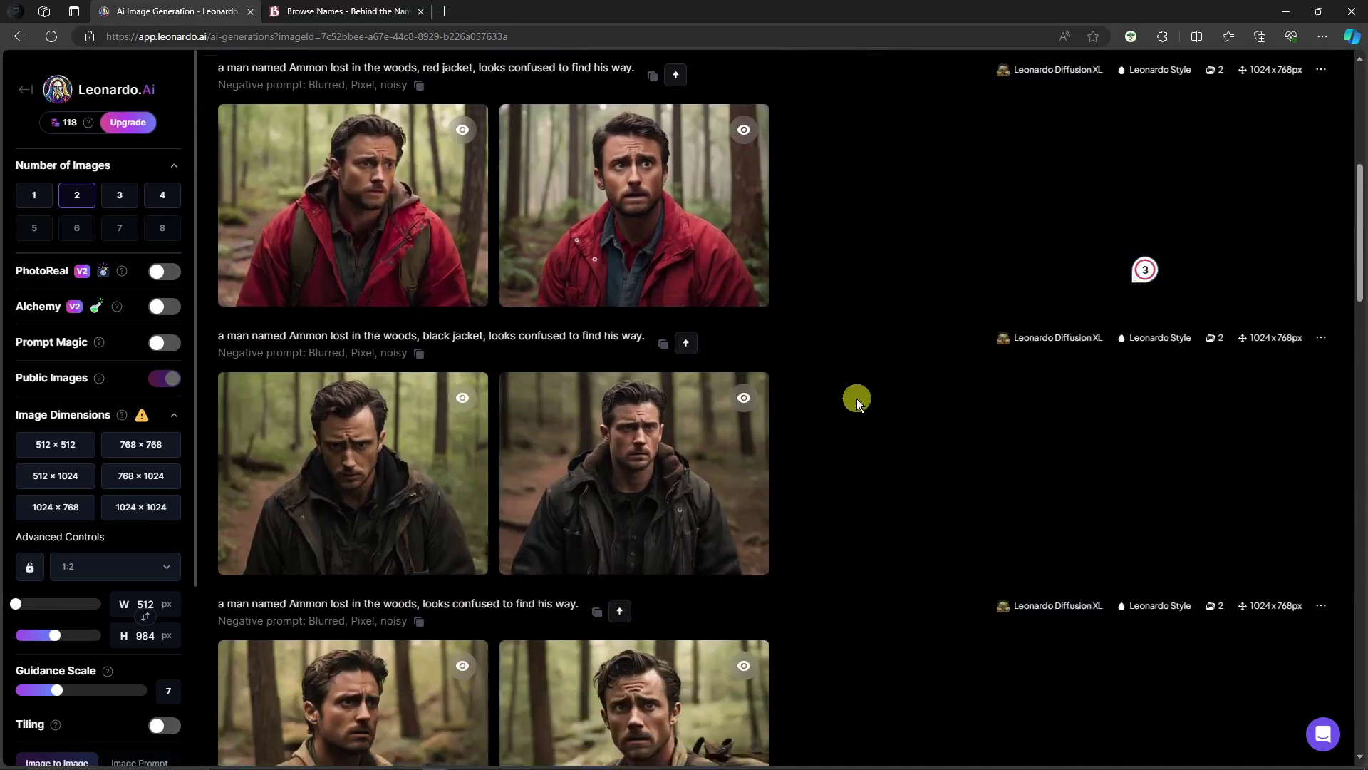
scroll(858, 397, "up", 7)
left_click(1238, 162)
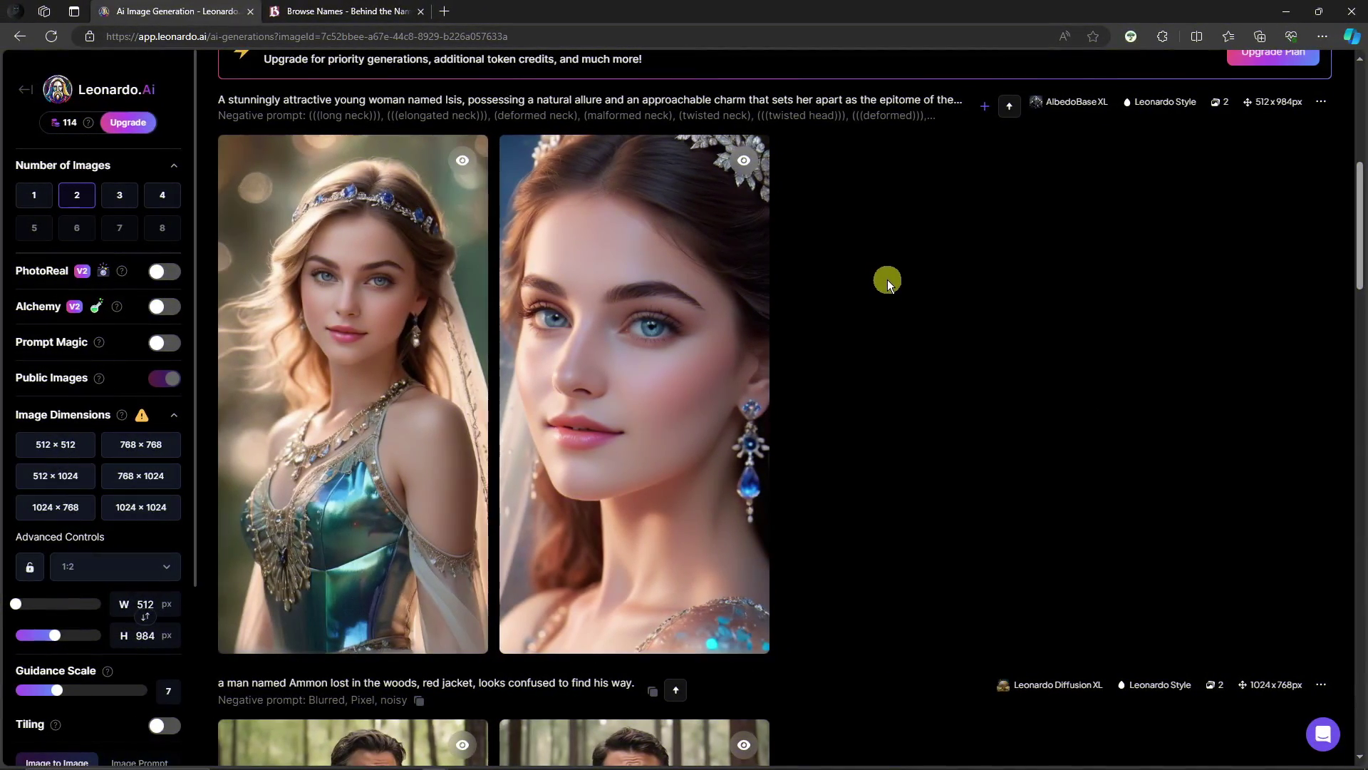
mouse_move(641, 251)
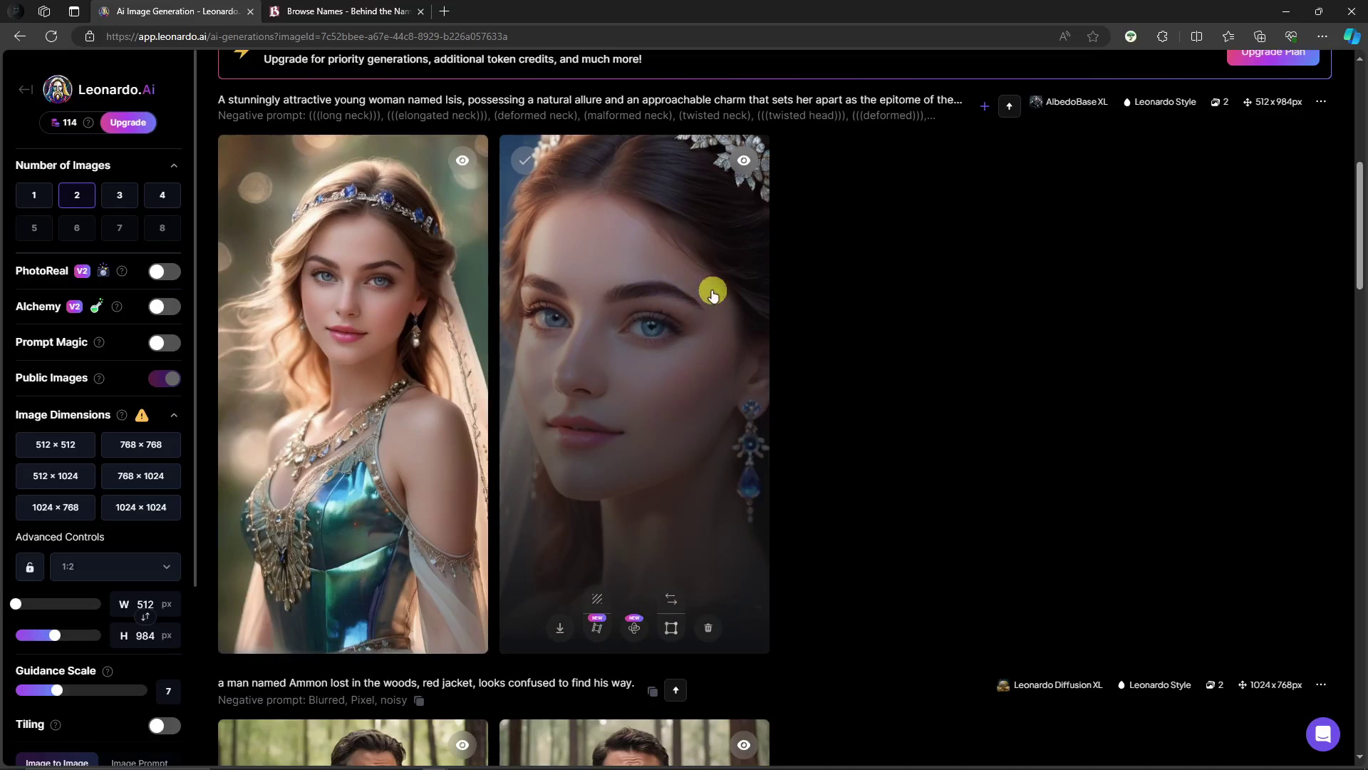
scroll(581, 373, "up", 2)
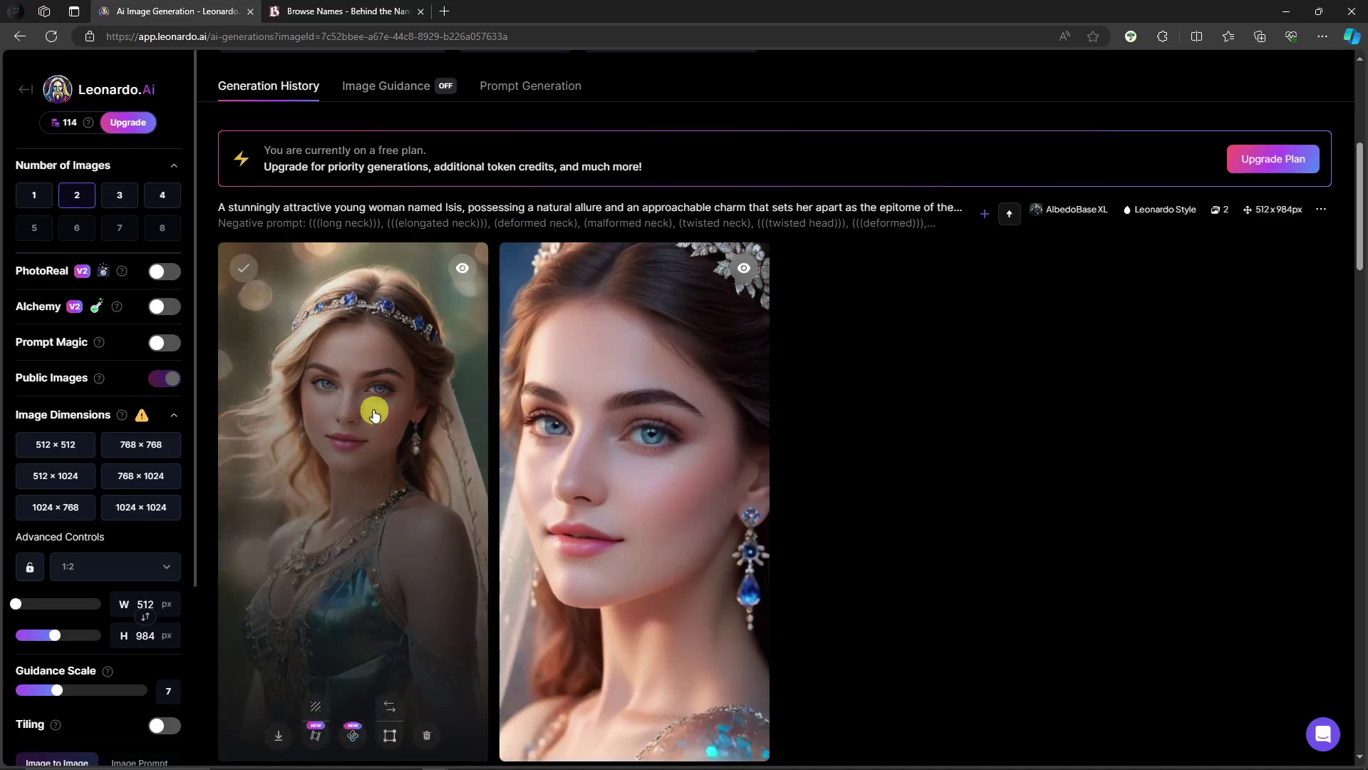
scroll(394, 466, "up", 5)
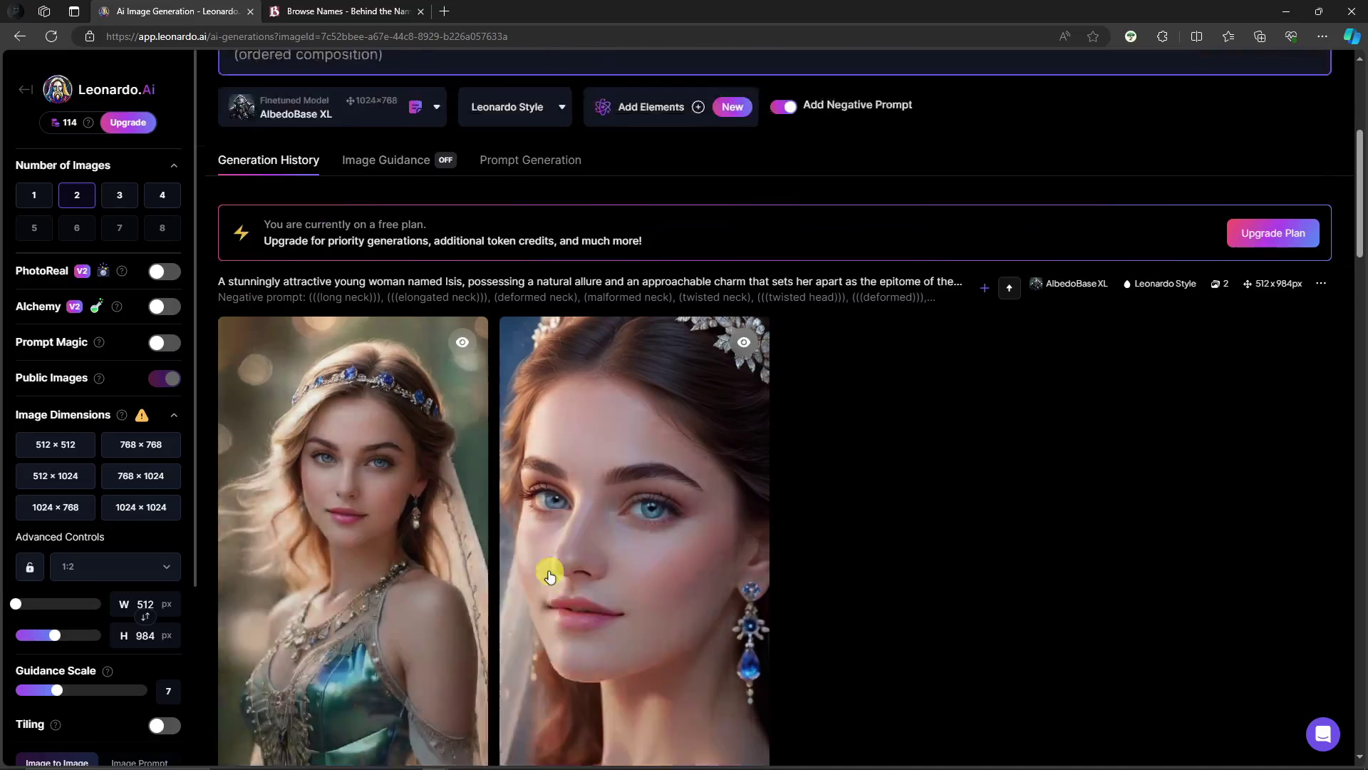
Replace 'Isis' with 'Aisha' in the prompt and generate a new two-image 512×984 batch
double_click(595, 151)
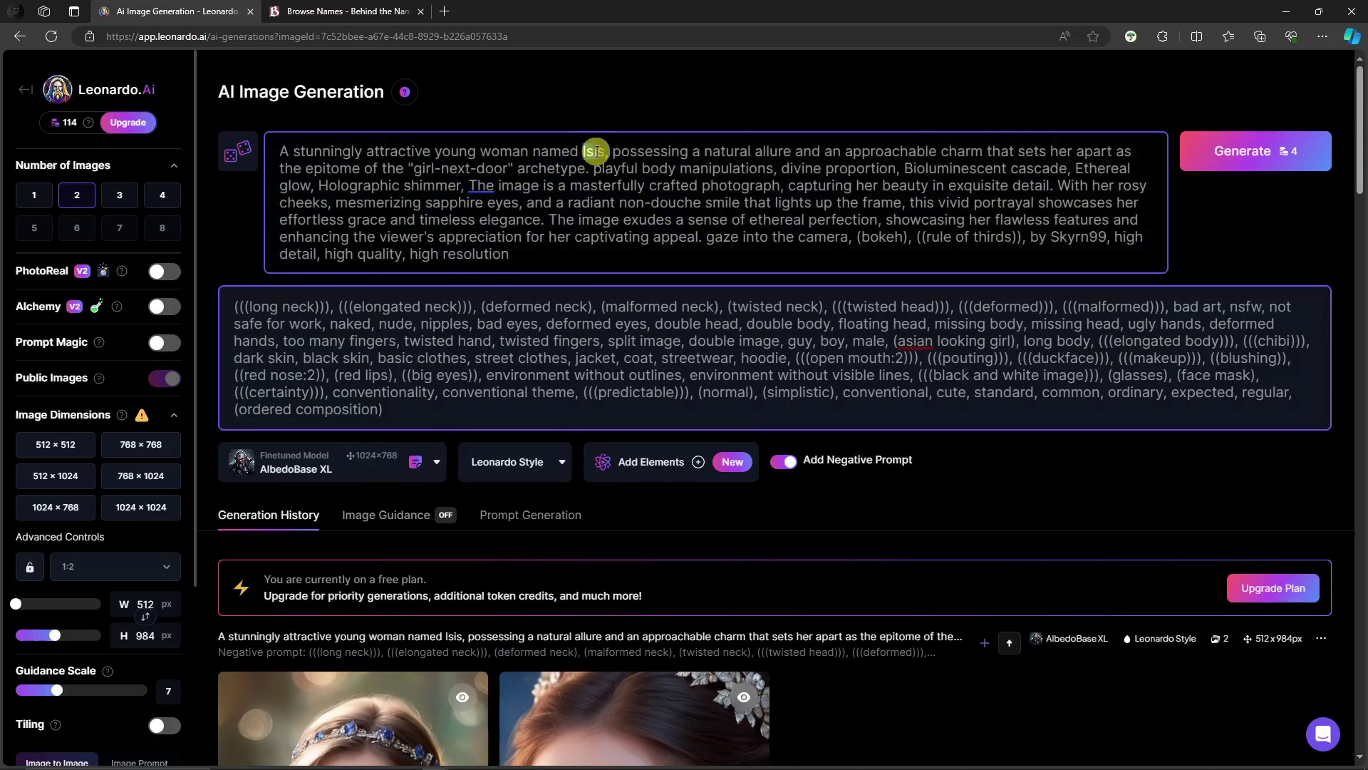
type("Aisha")
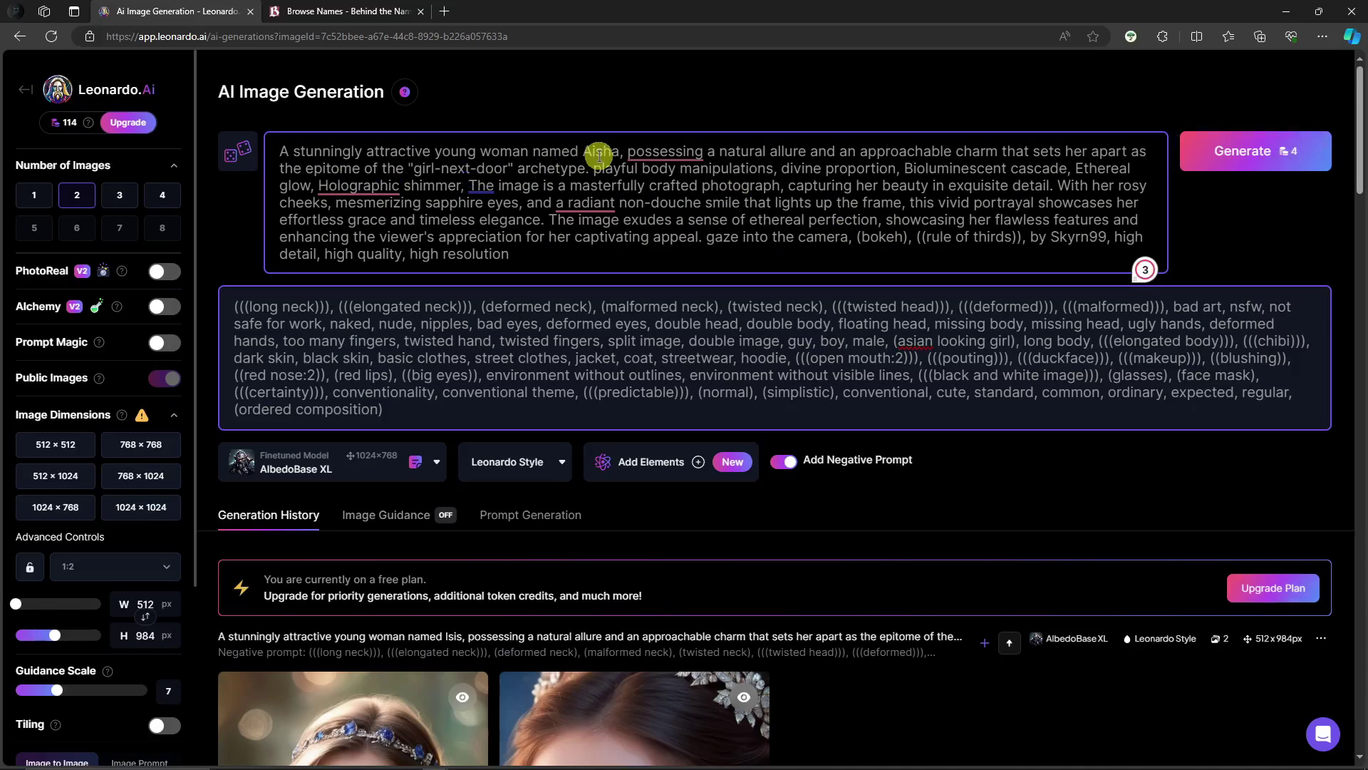
left_click(1283, 173)
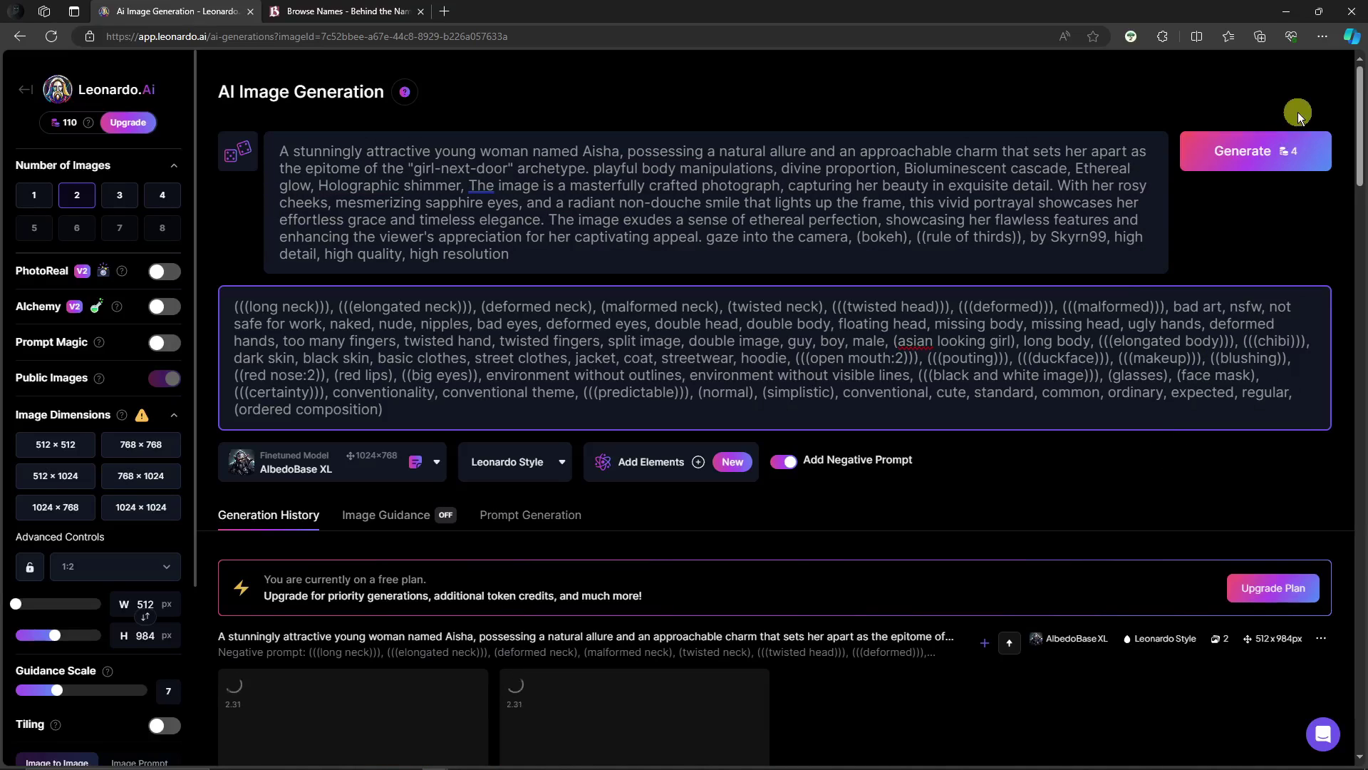
mouse_move(87, 124)
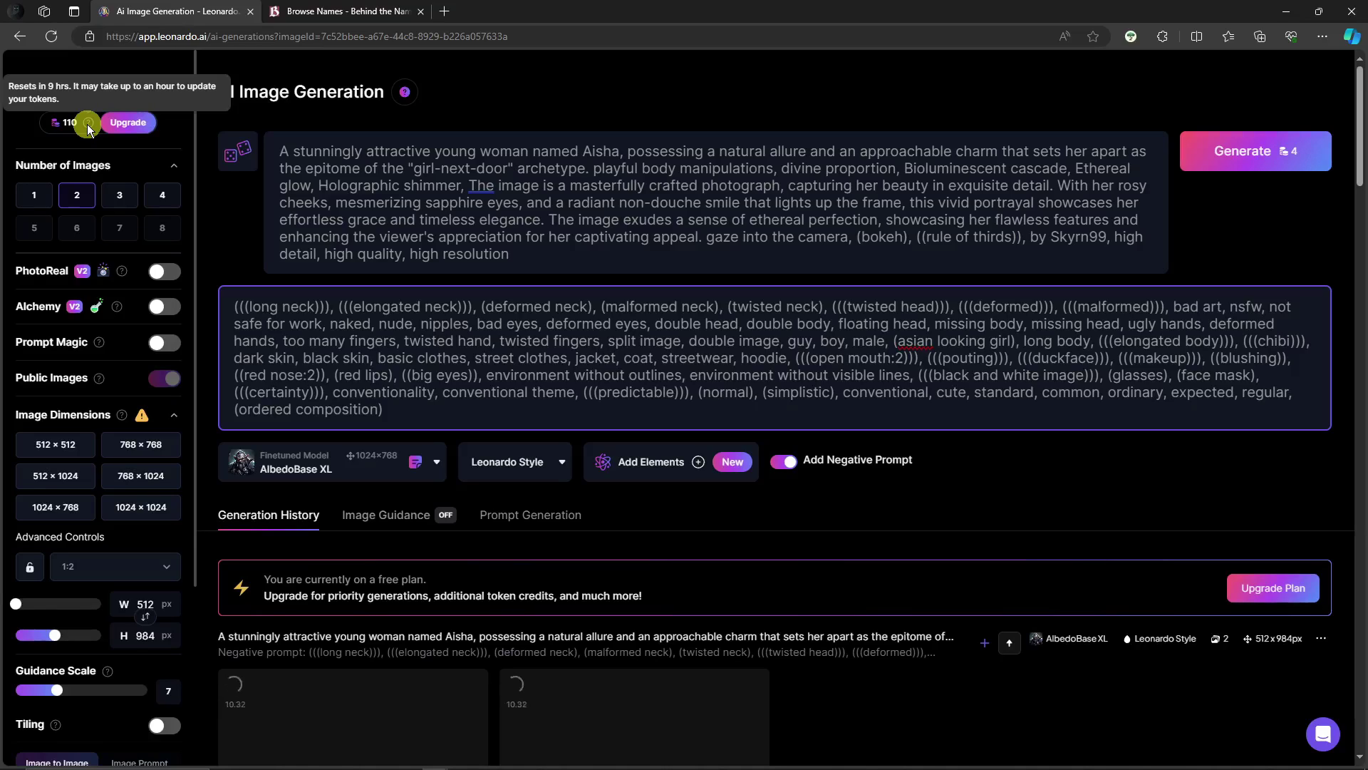
Scroll through Generation History comparing the two Aisha AlbedoBase XL portraits with the Isis pair below
scroll(535, 238, "down", 1)
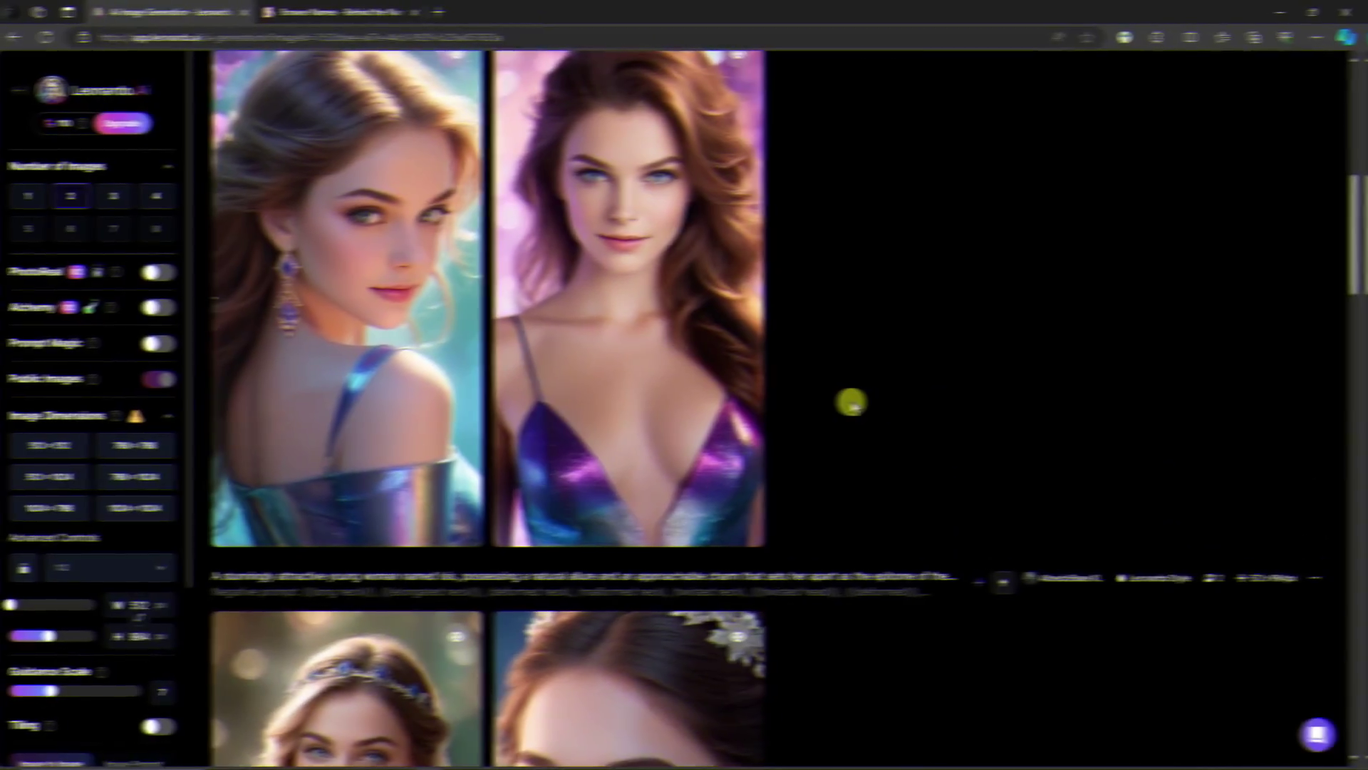
scroll(857, 401, "down", 3)
scroll(858, 401, "up", 3)
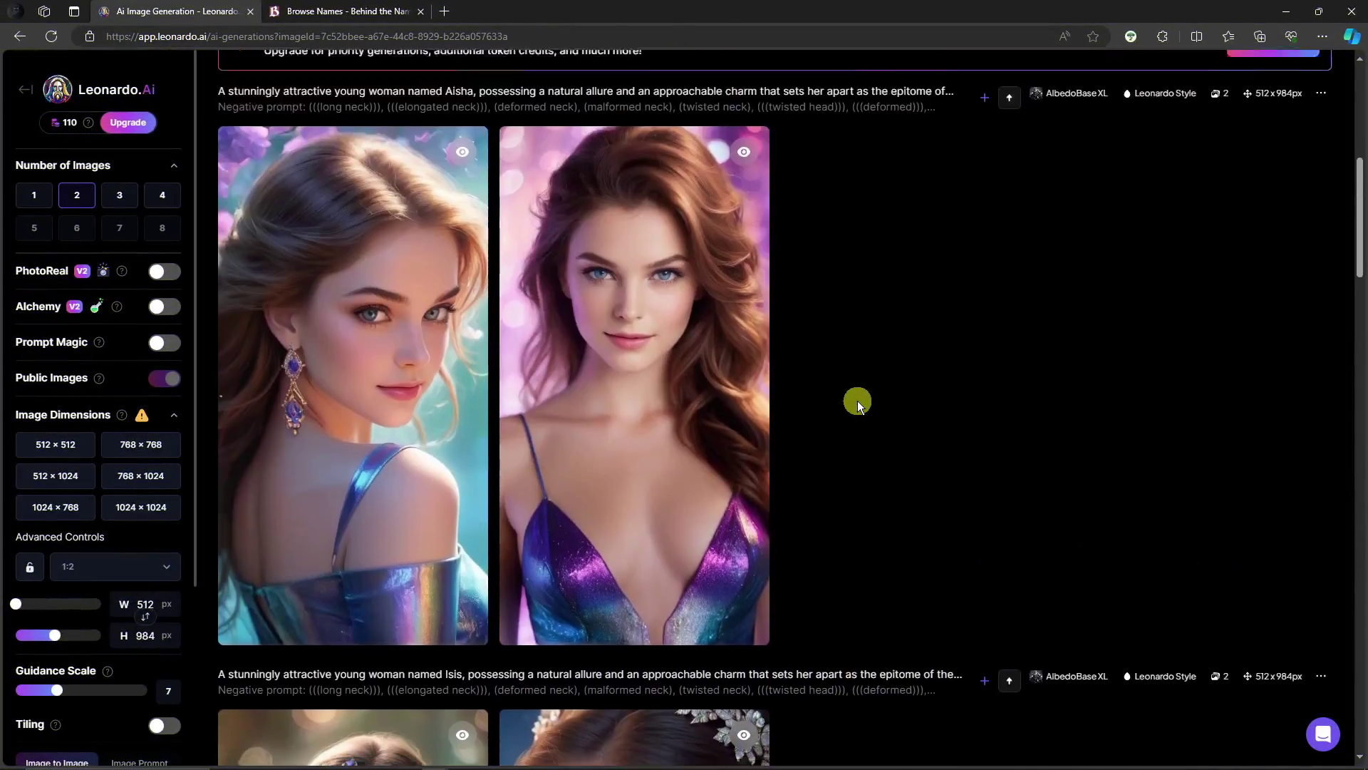
scroll(857, 401, "down", 5)
scroll(858, 401, "up", 4)
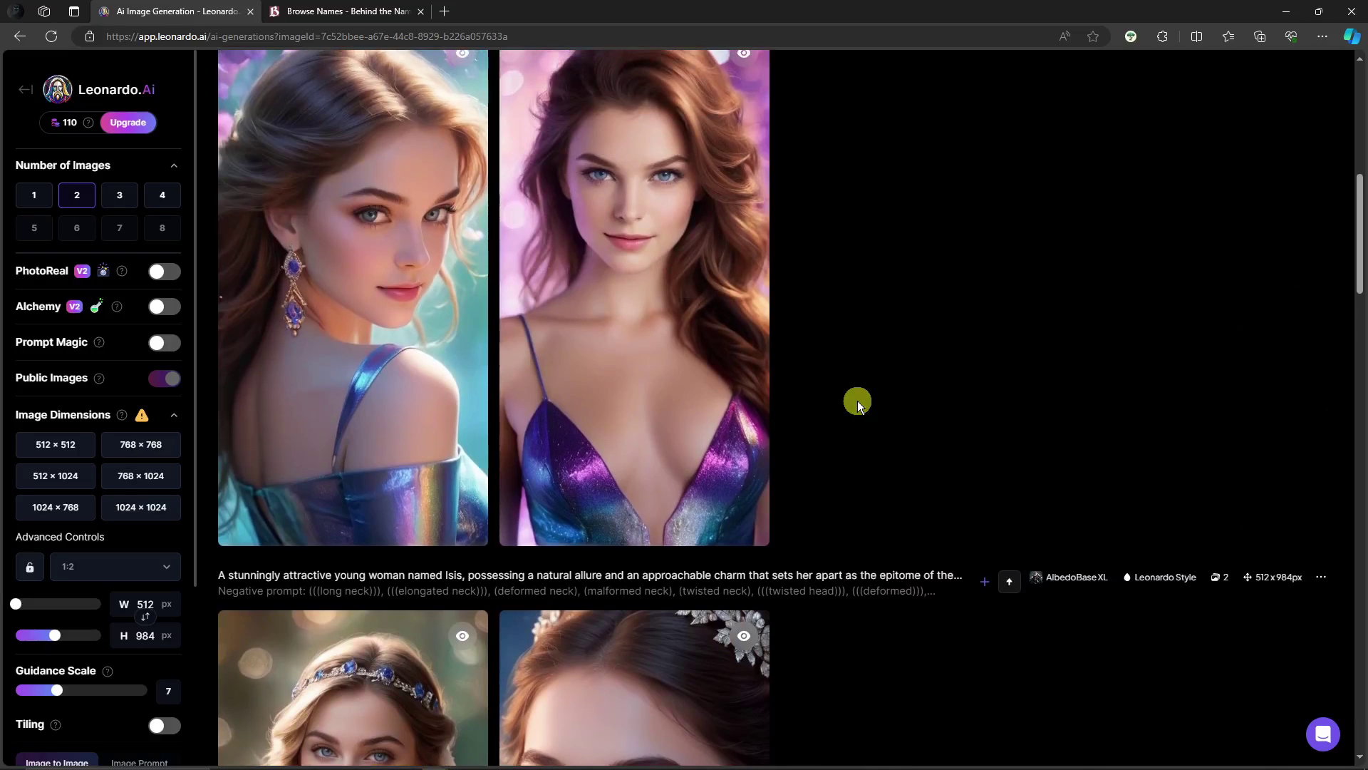
scroll(857, 401, "down", 2)
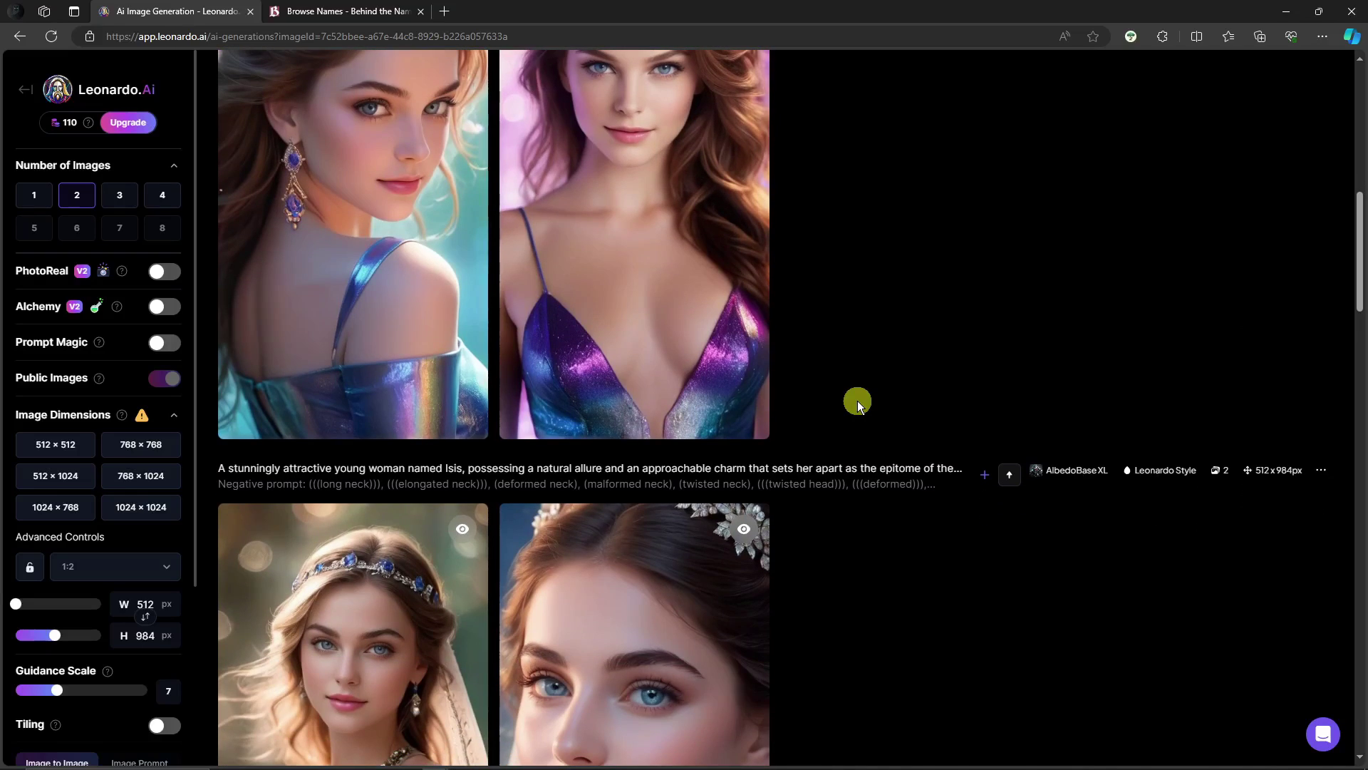
scroll(838, 411, "up", 2)
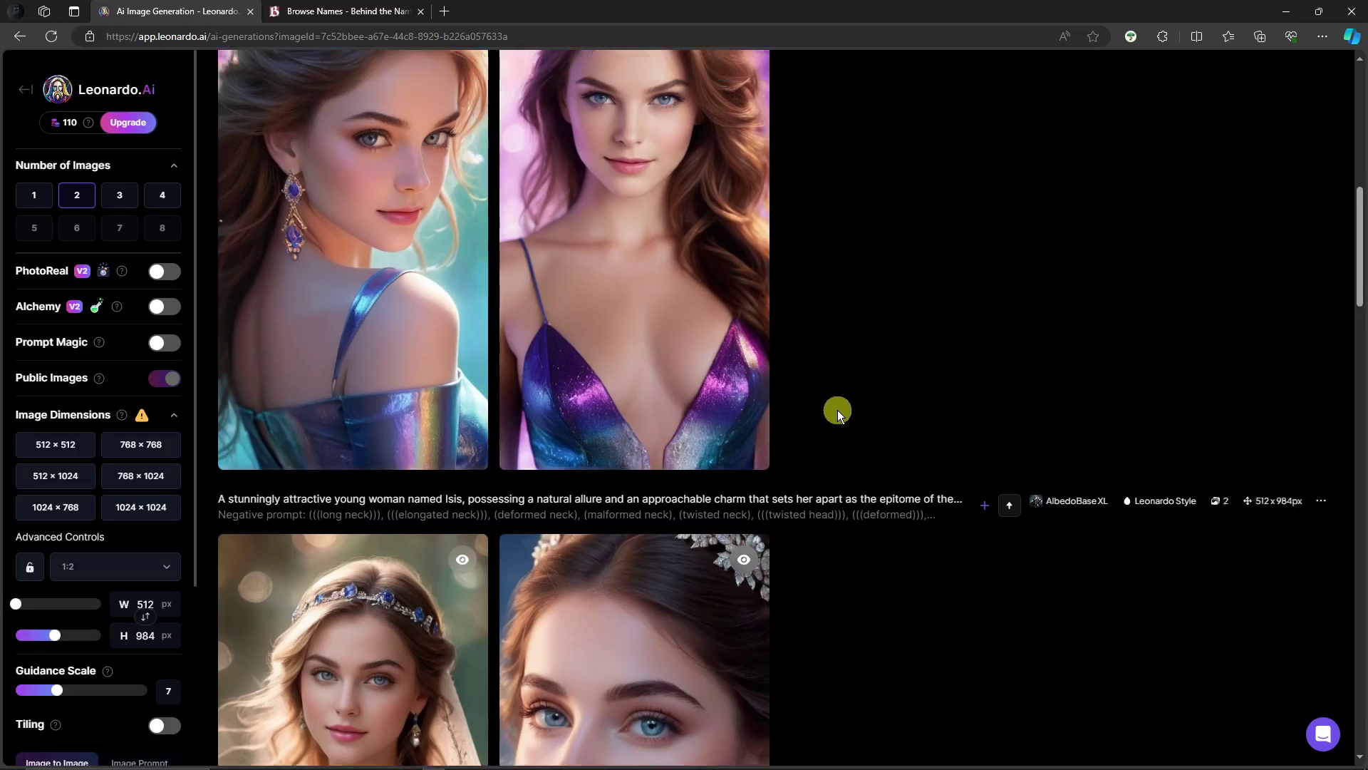
scroll(925, 285, "down", 2)
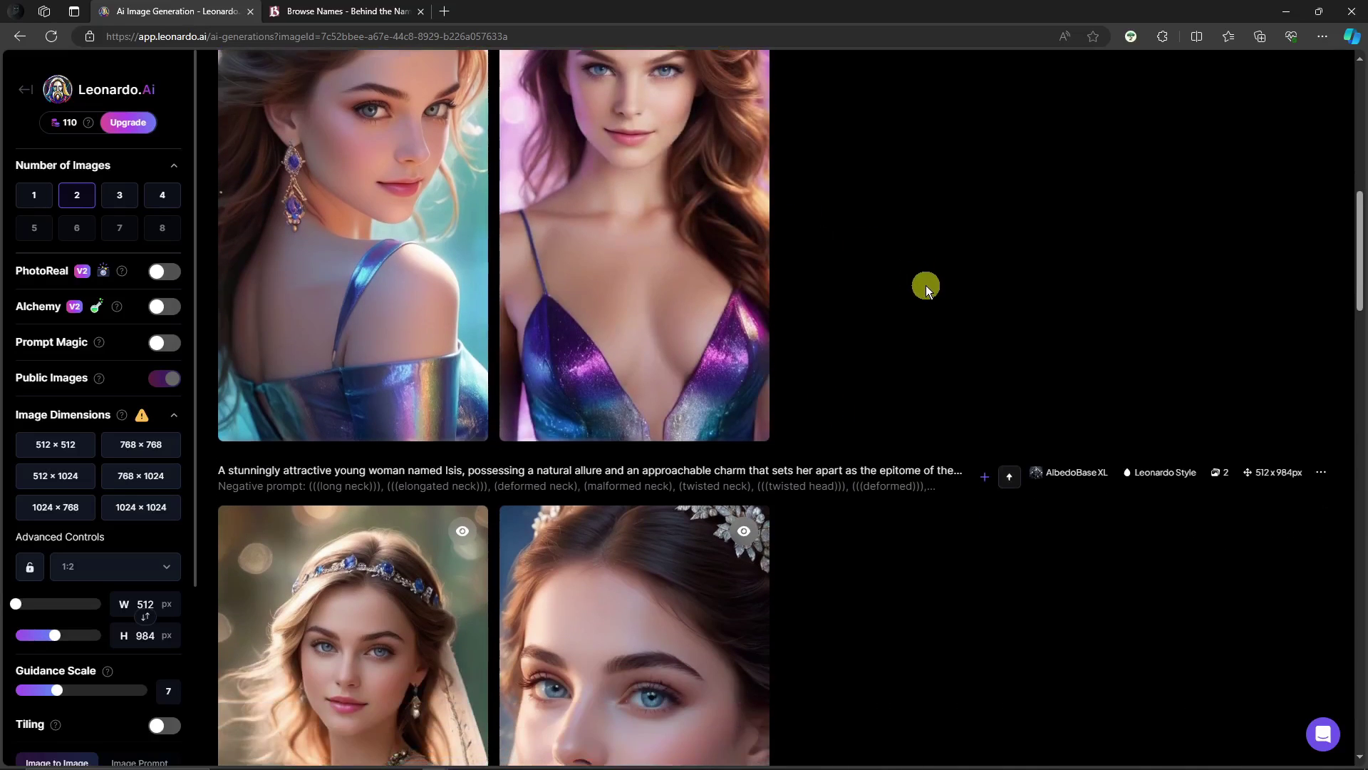
scroll(926, 285, "down", 4)
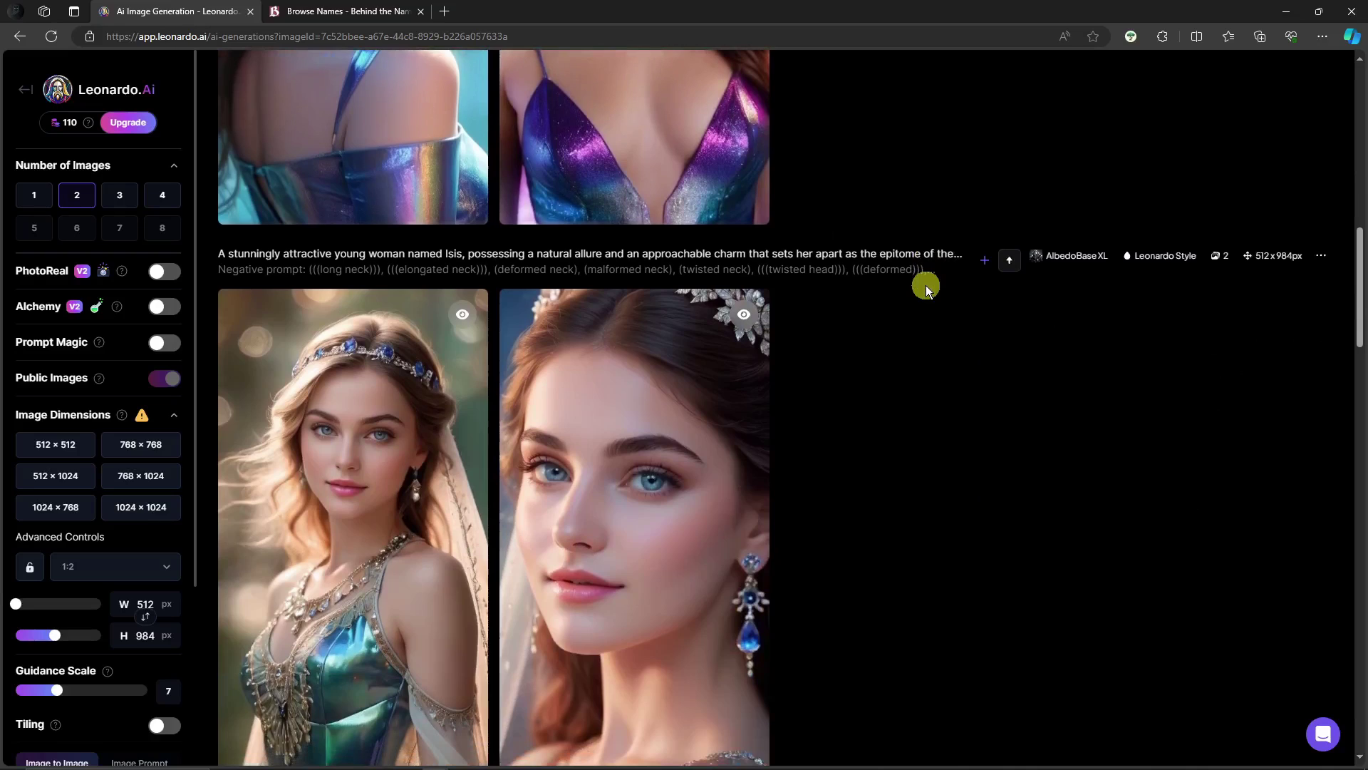
scroll(926, 285, "up", 4)
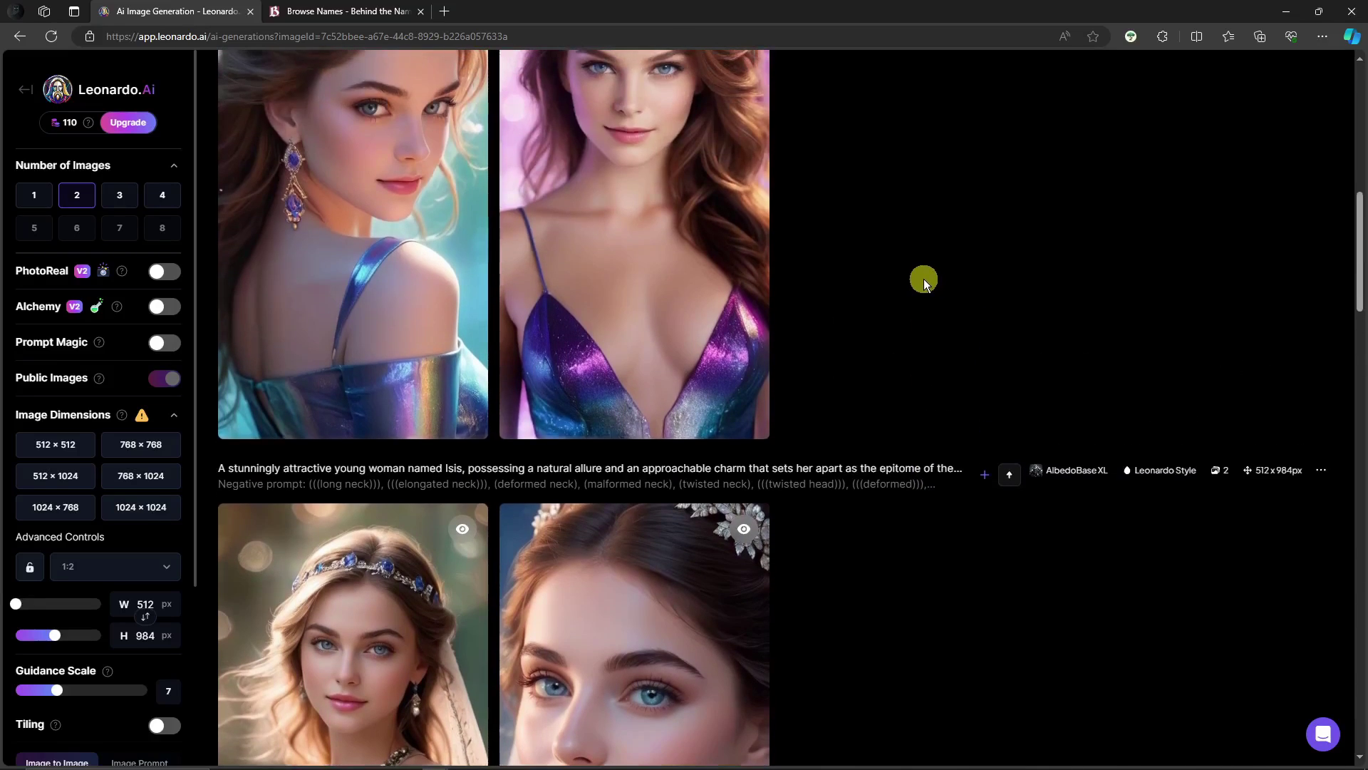
scroll(921, 277, "up", 4)
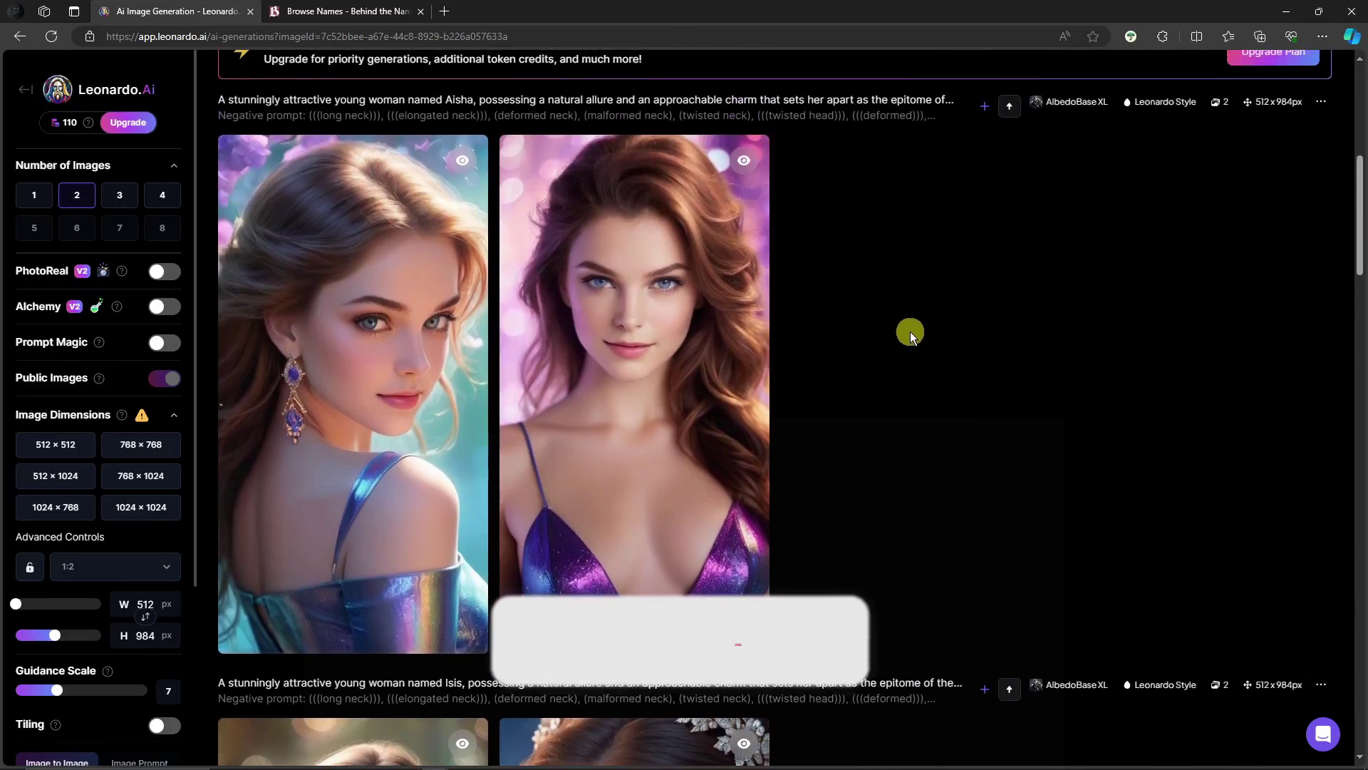
scroll(918, 353, "up", 2)
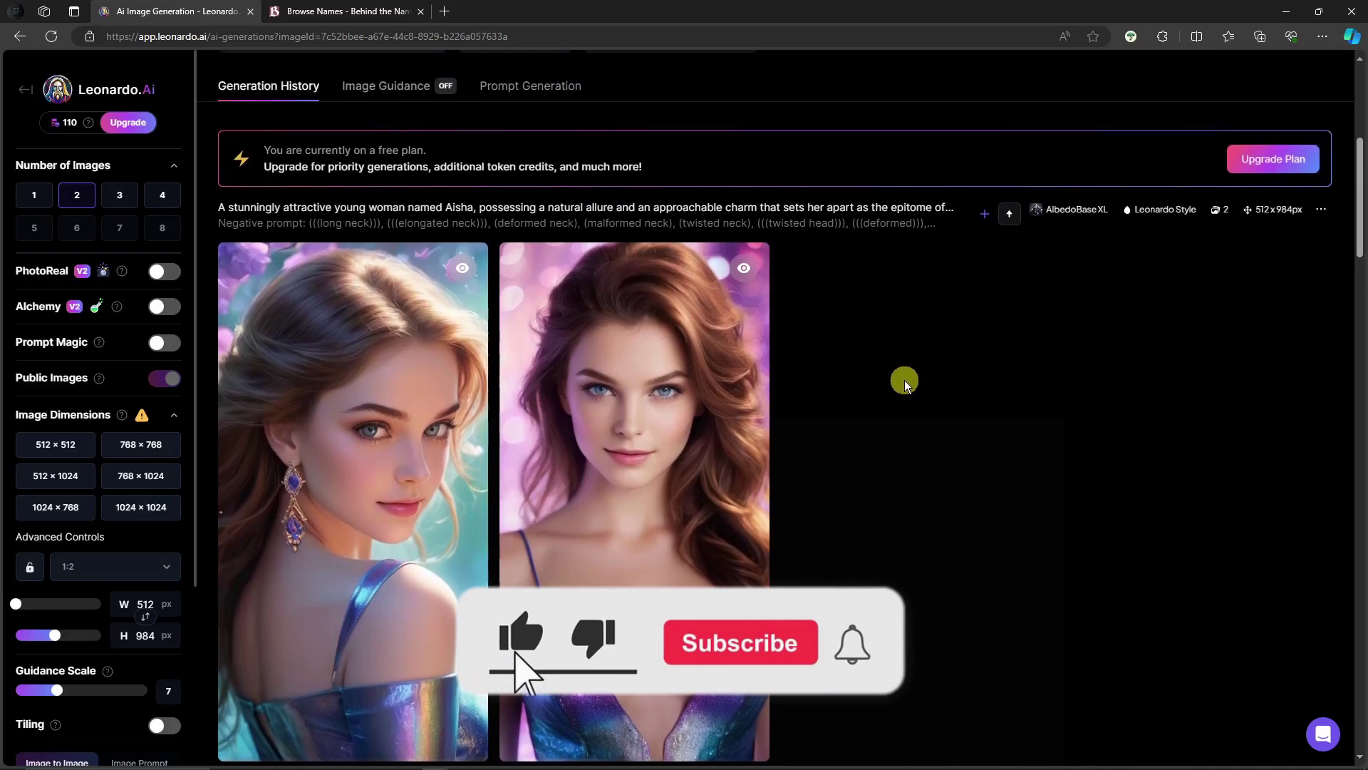